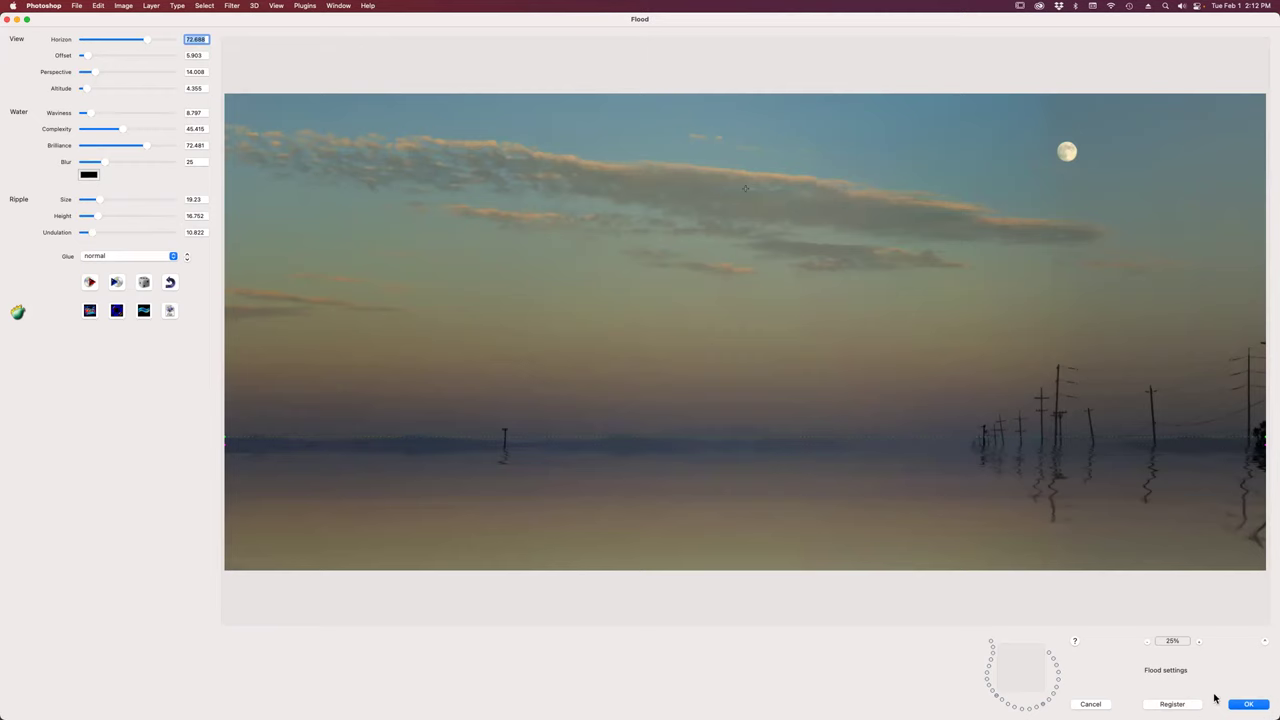
Apply the Flood filter to the panorama's Layer 1 and view the image full screen with the rulers hidden.
left_click(1247, 704)
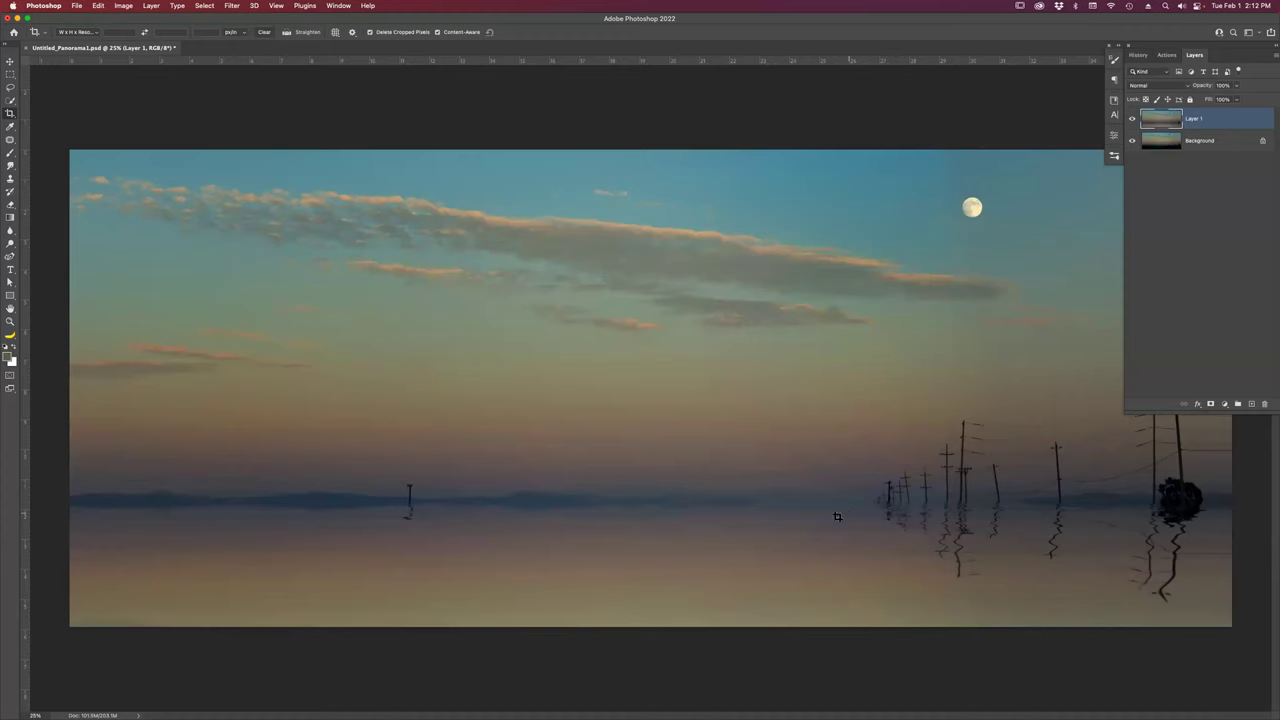
mouse_move(728, 711)
scroll(806, 176, "up", 1)
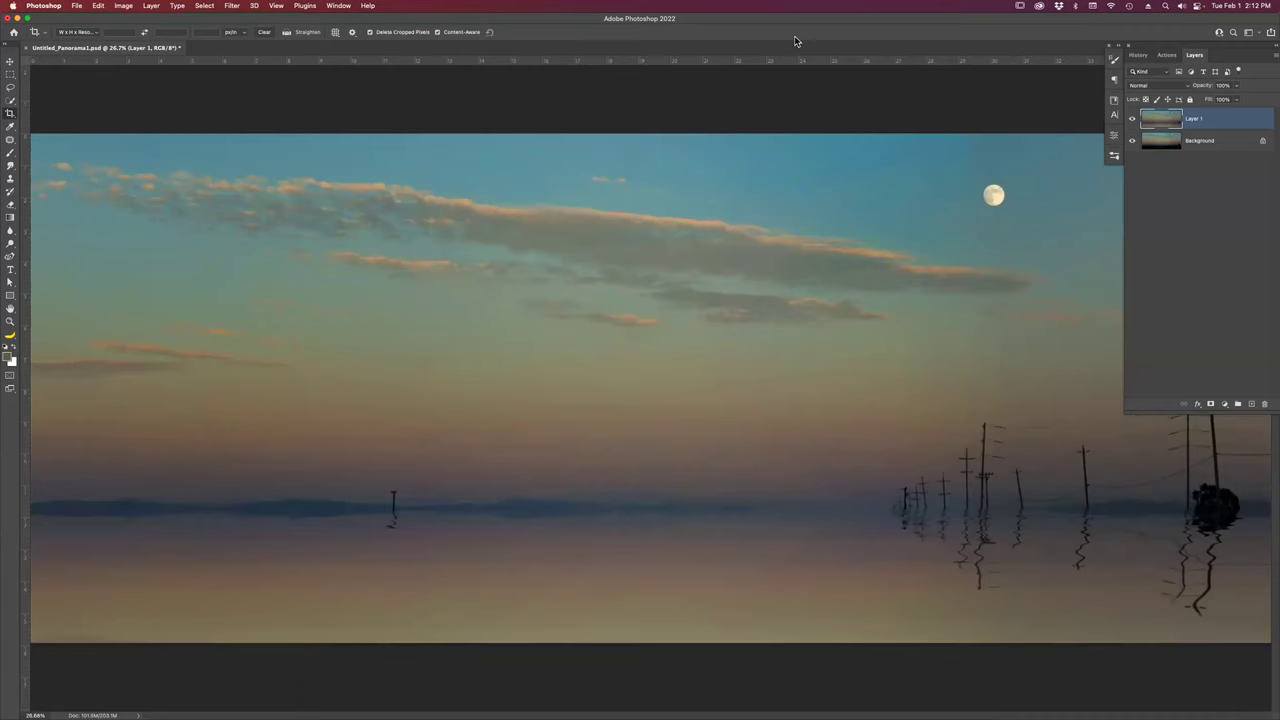
key("f")
key("f")
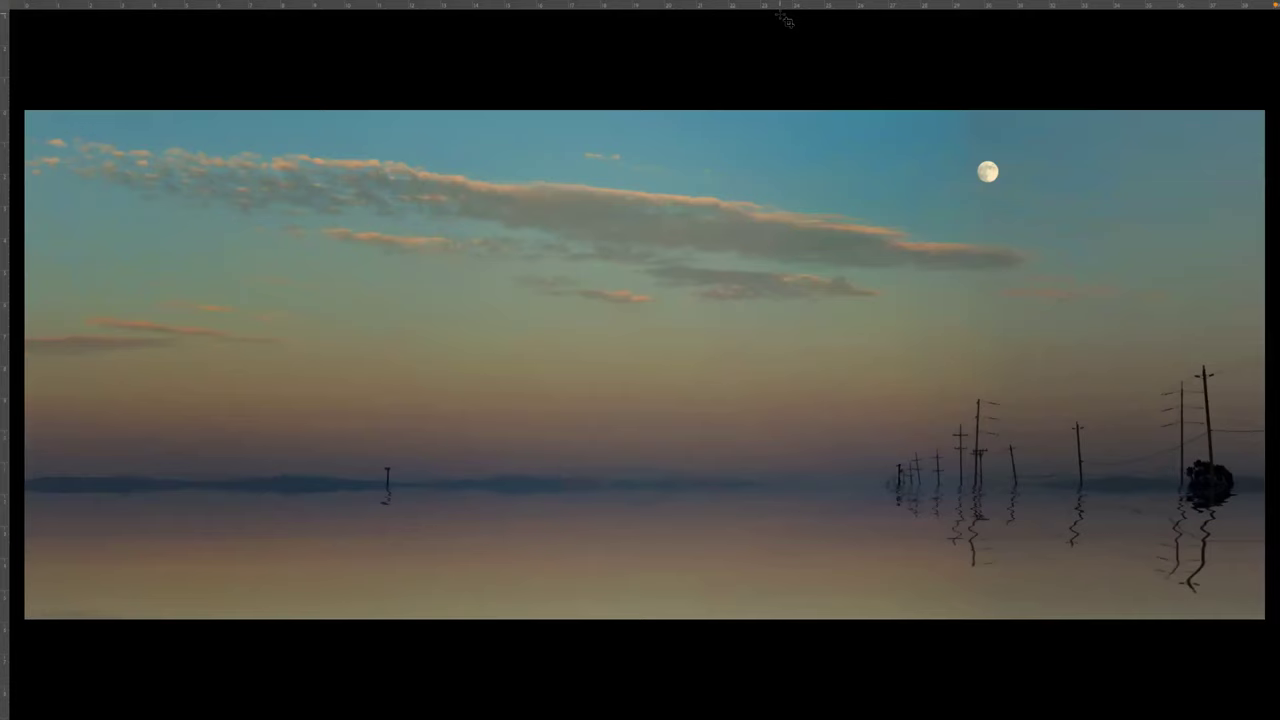
key("ctrl+r")
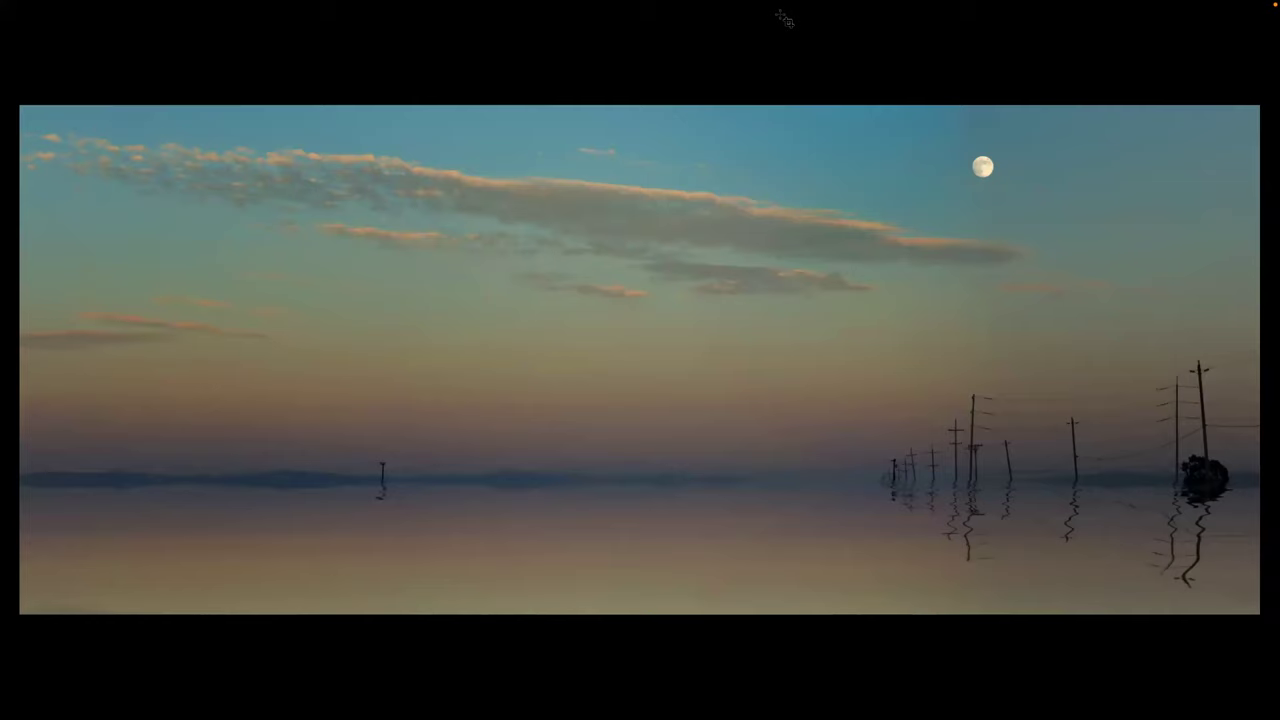
Close the panorama document without saving it and switch to Adobe Bridge.
key("super+w")
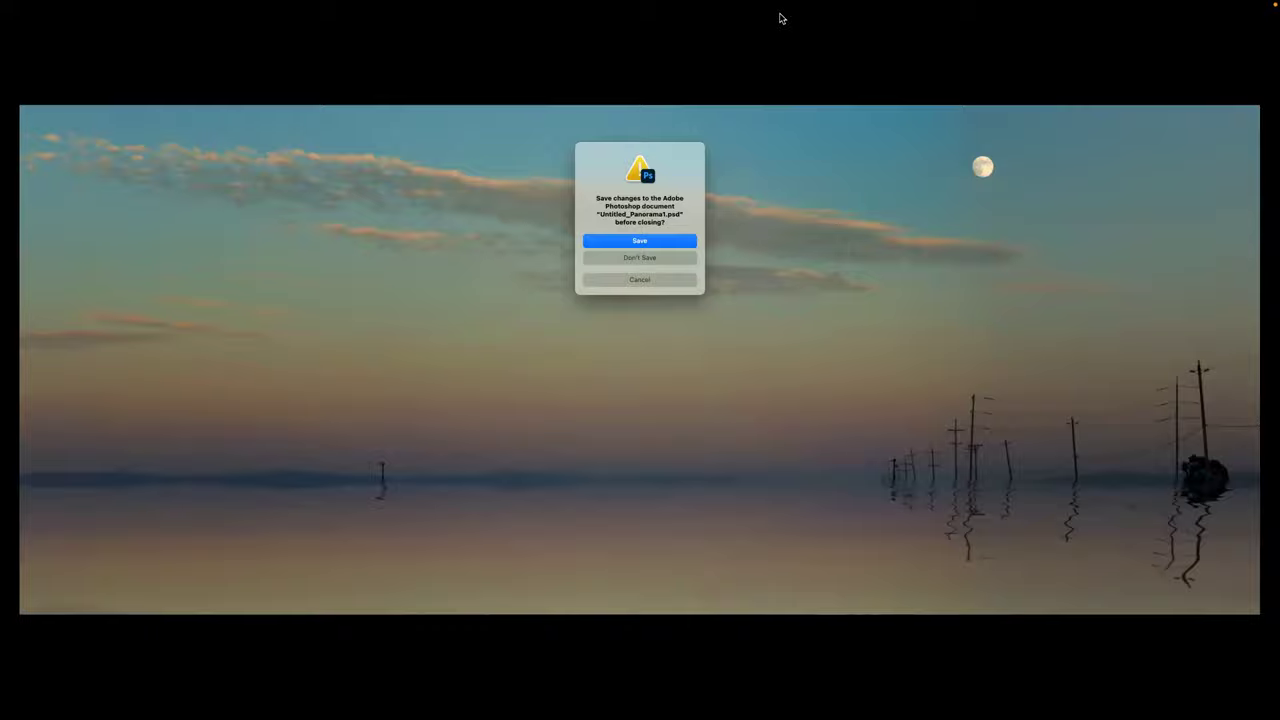
key("super+d")
key("super+Tab")
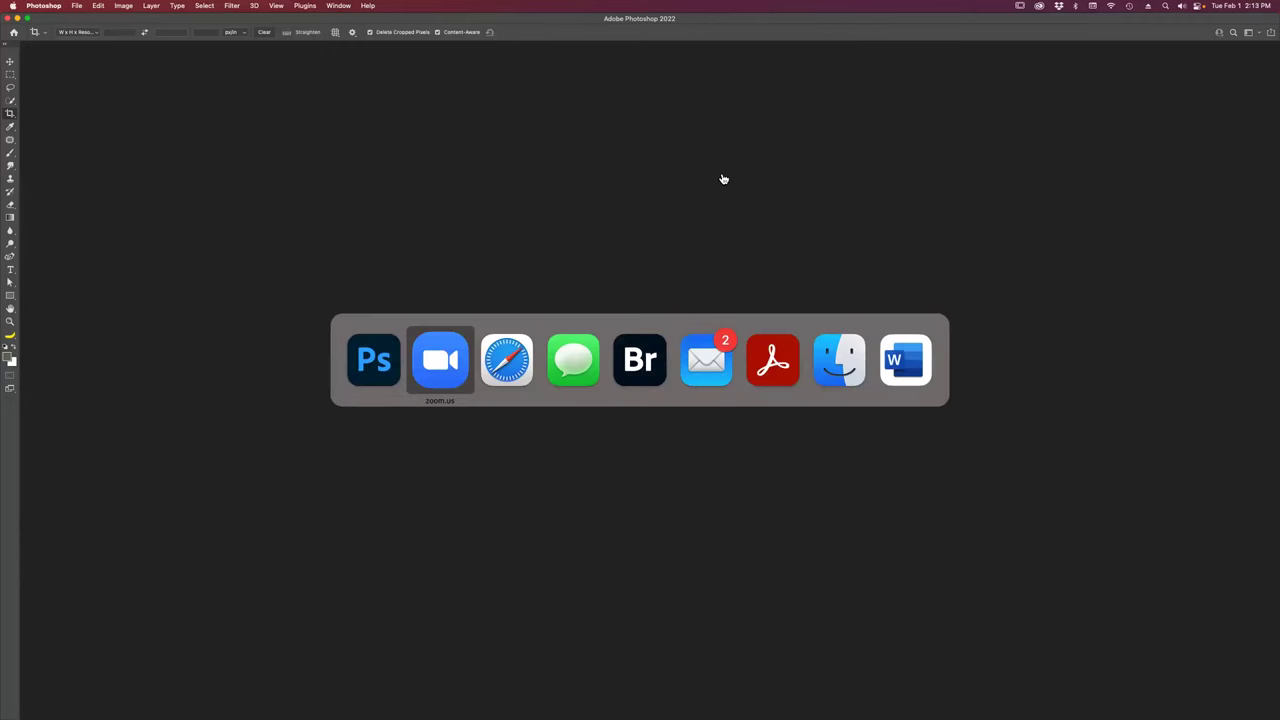
key("super+Tab")
key("super+Tab")
key("super+Tab")
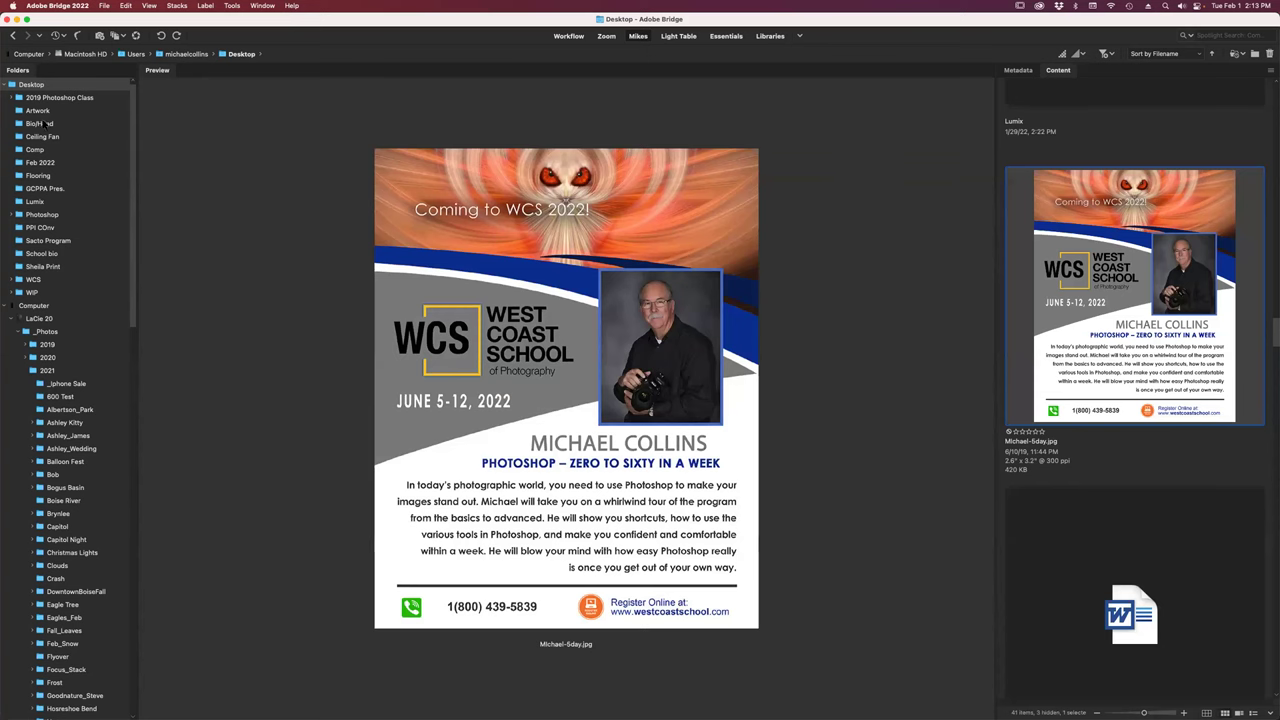
Open Falcon9_October_0009.jpg from the Feb 2022 desktop folder in Photoshop and fit it to the screen.
left_click(42, 163)
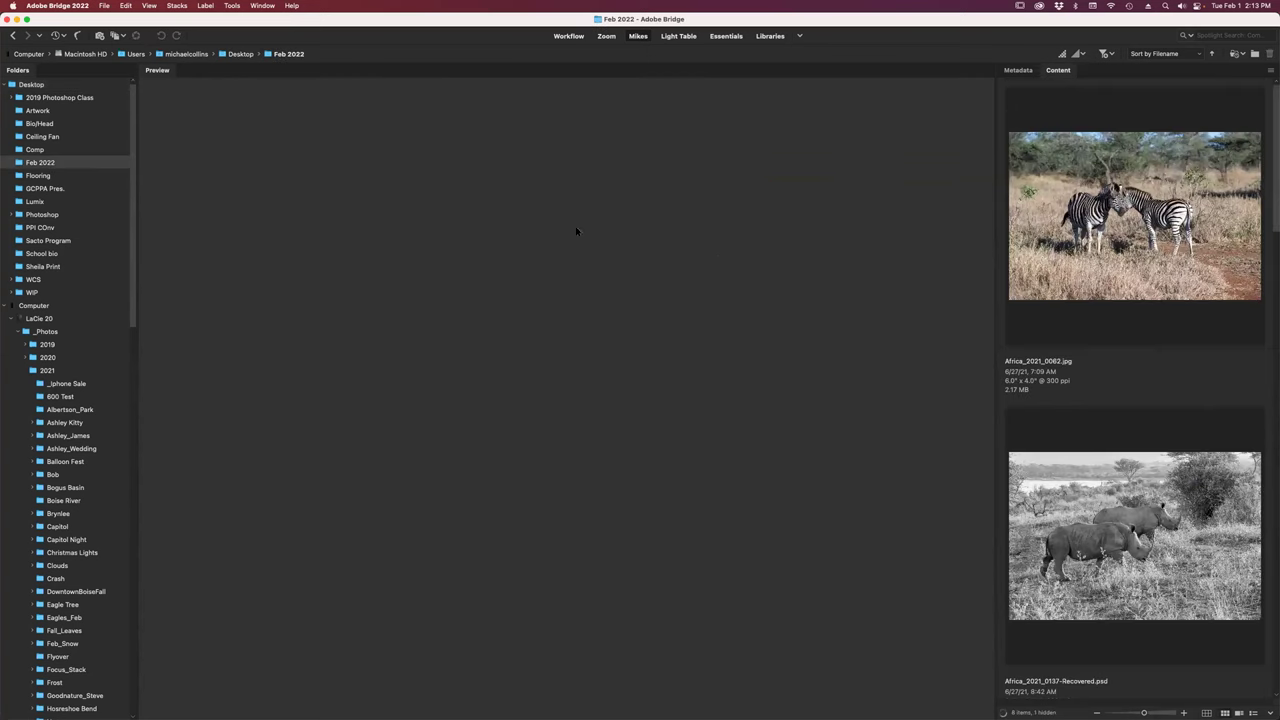
scroll(1136, 290, "down", 5)
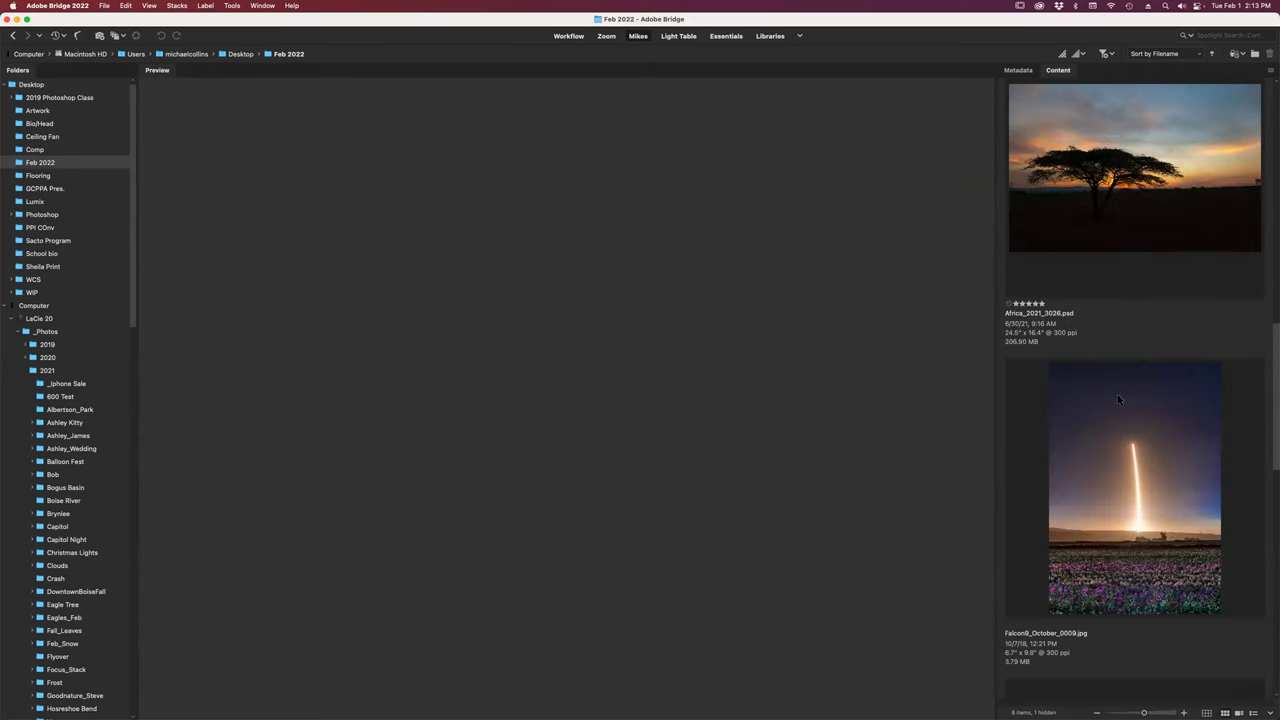
left_click(1118, 397)
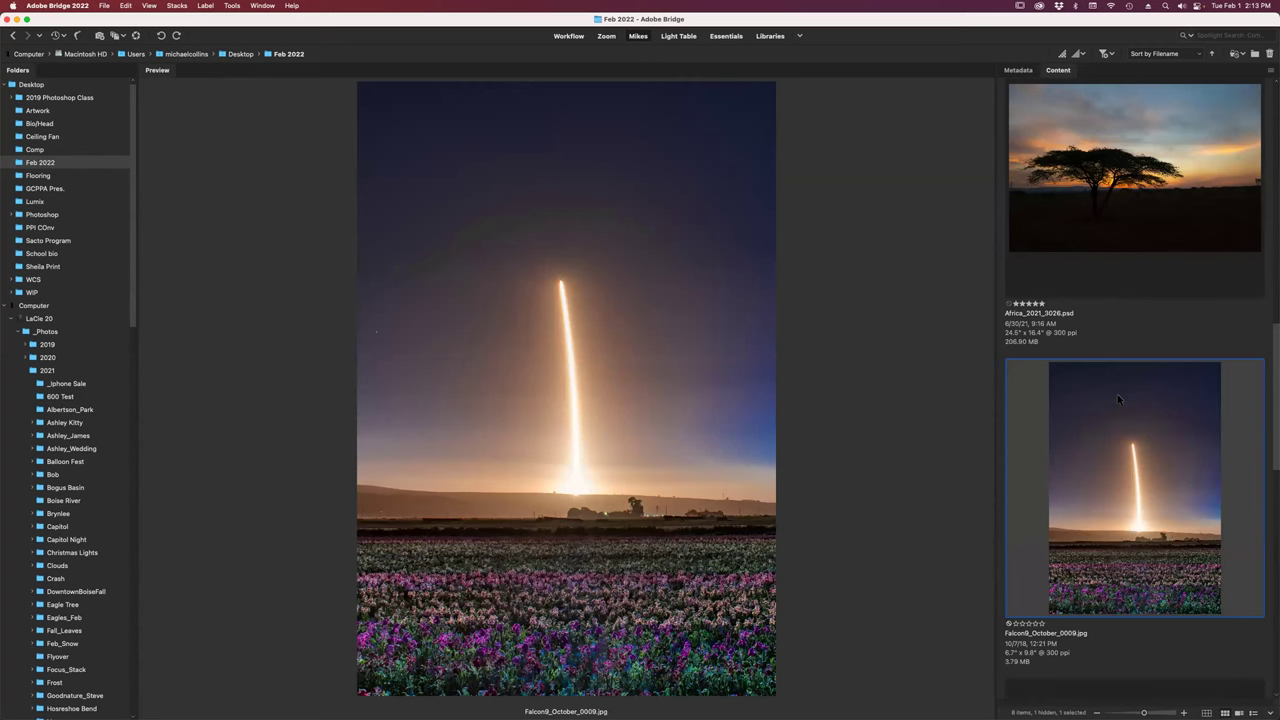
double_click(1117, 394)
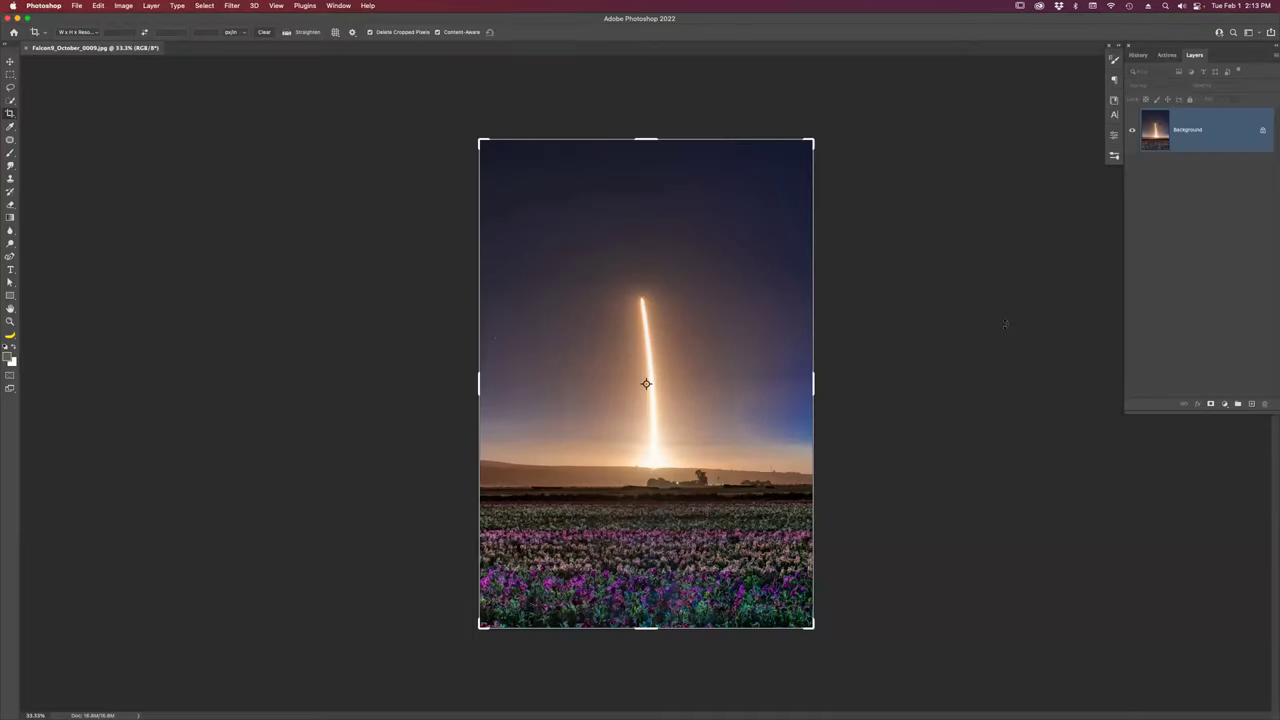
key("super+0")
Return to Adobe Bridge and open Untitled_Panorama1.psd in Photoshop.
key("super+Tab")
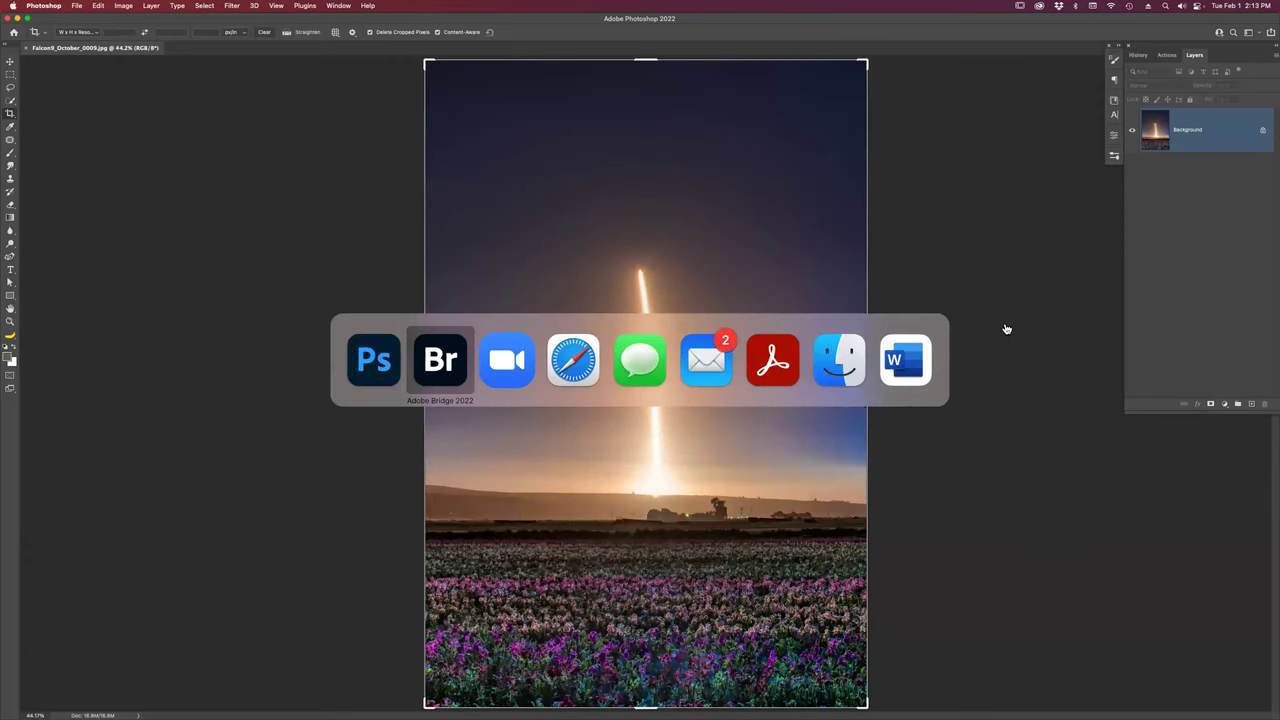
scroll(1173, 232, "up", 5)
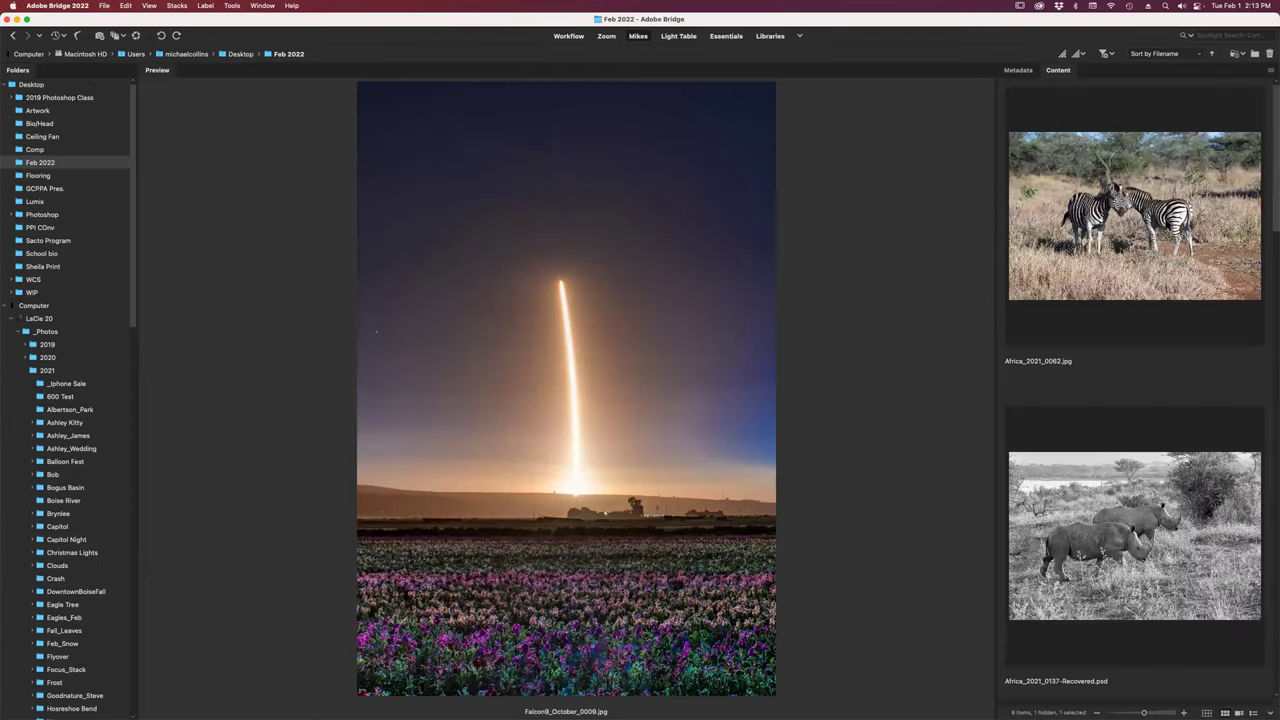
scroll(1164, 216, "down", 8)
scroll(1164, 228, "down", 4)
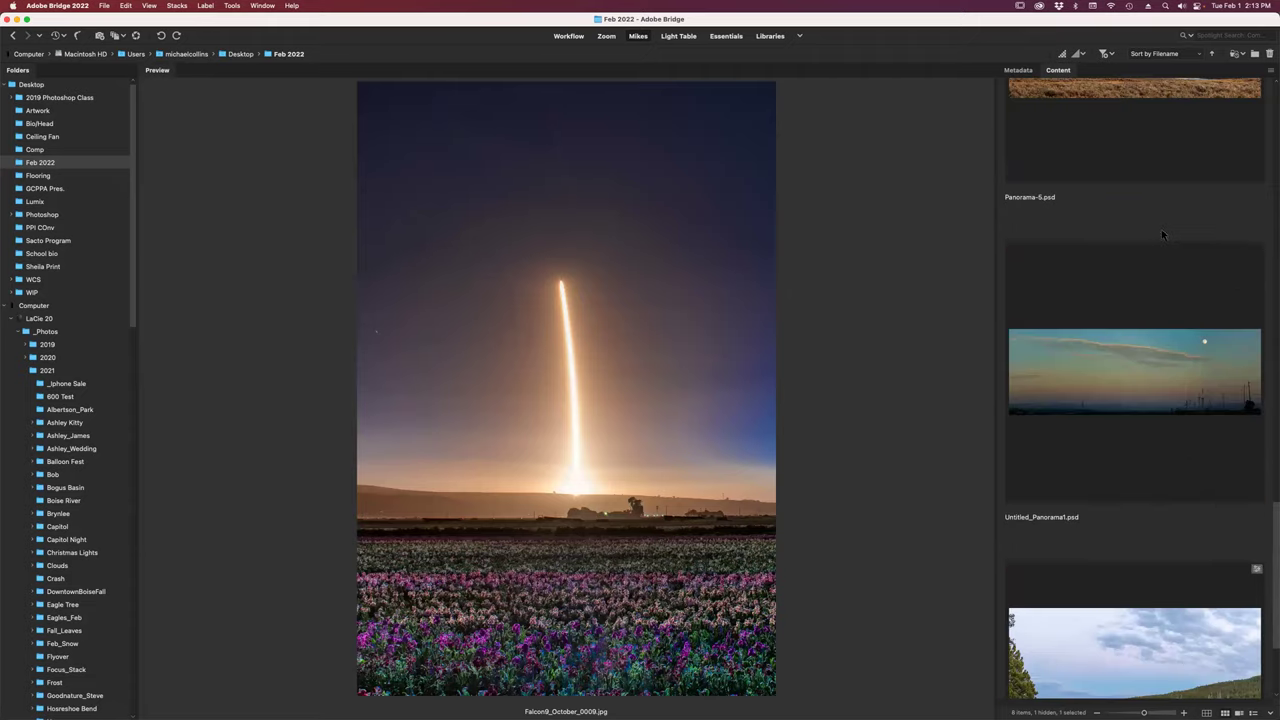
key("super+Tab")
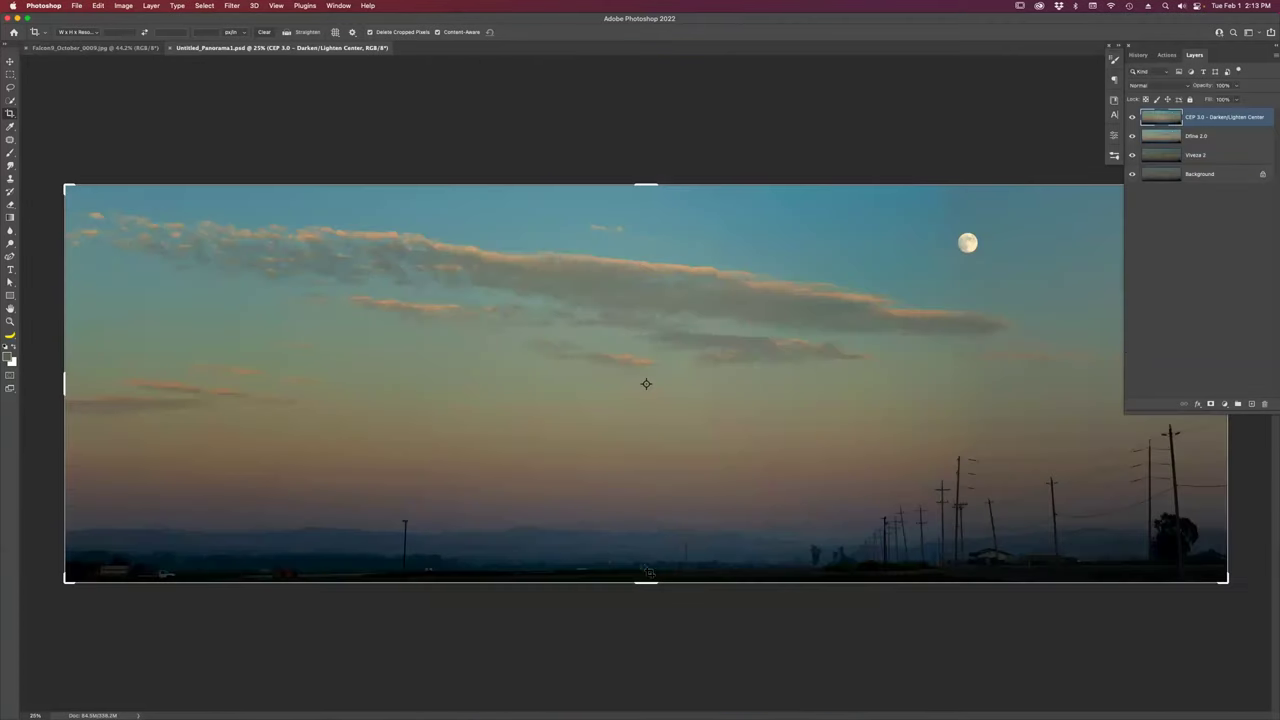
Flatten the uncropped panorama and duplicate its Background as a new layer.
left_click_drag(640, 583, 643, 626)
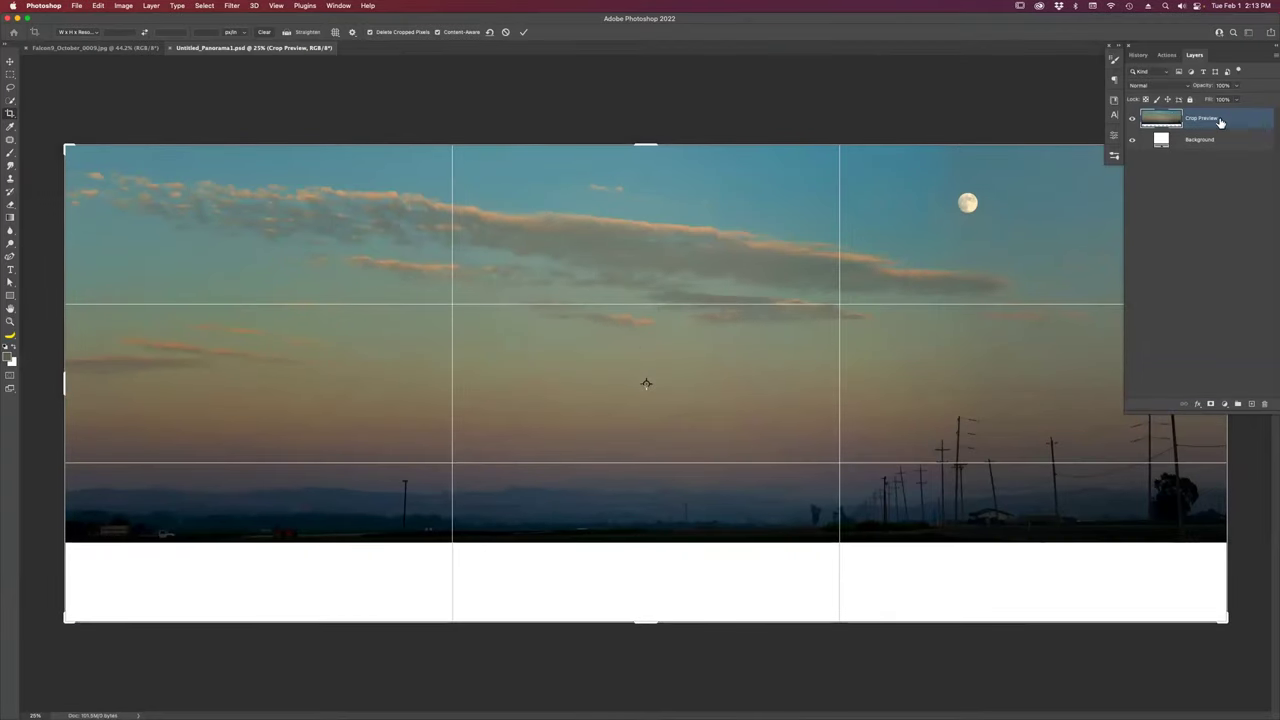
key("Escape")
left_click(1272, 60)
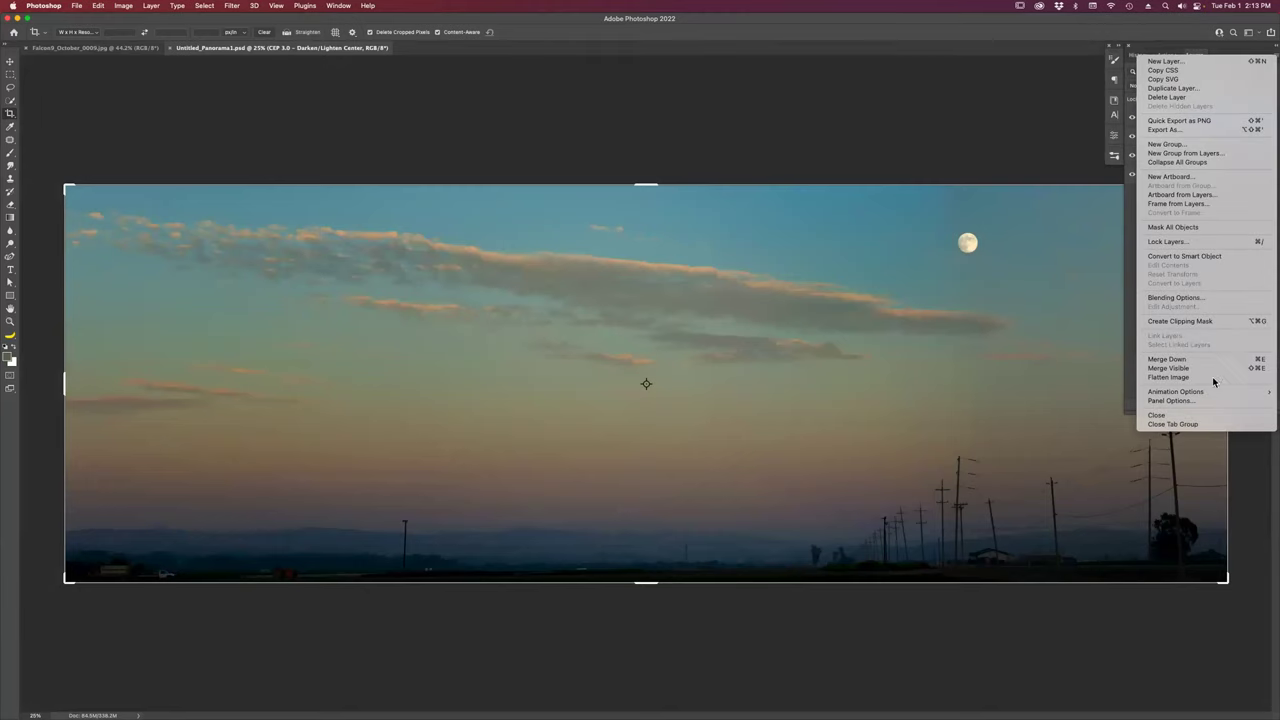
left_click(1213, 378)
key("super+j")
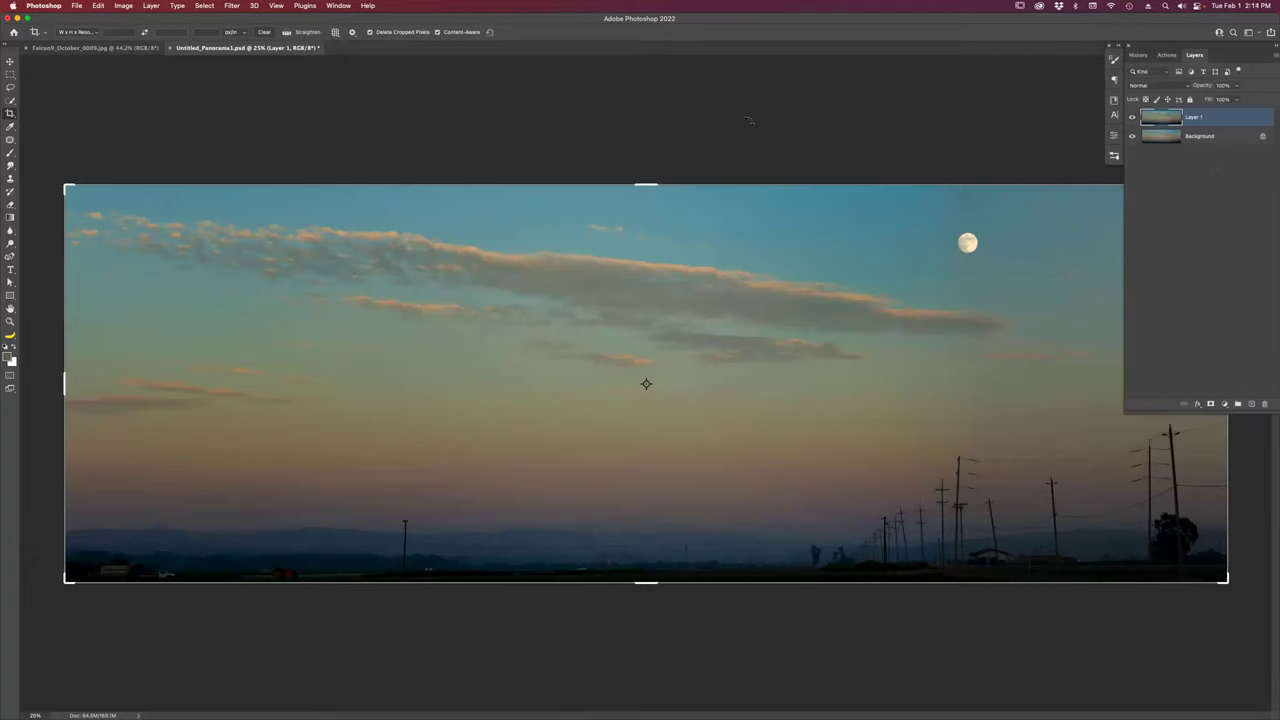
Apply the Flood filter to the panorama's duplicated layer and close the document without saving.
left_click(236, 6)
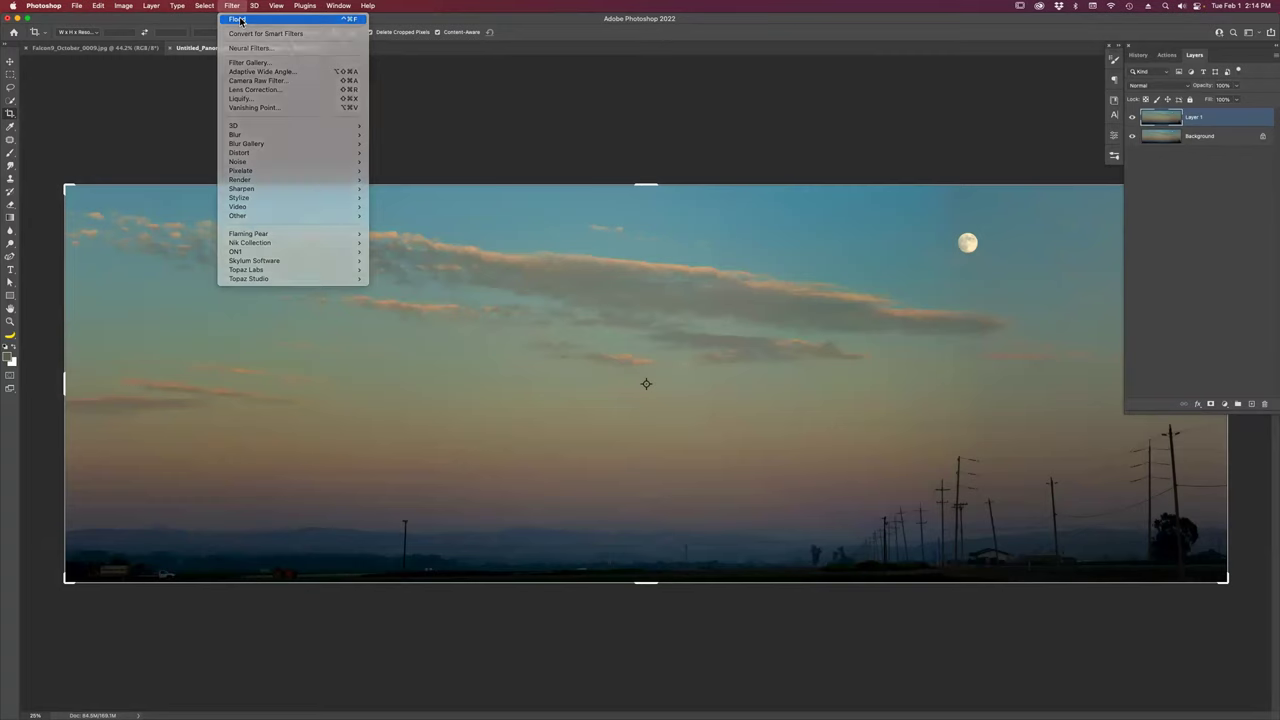
left_click(240, 18)
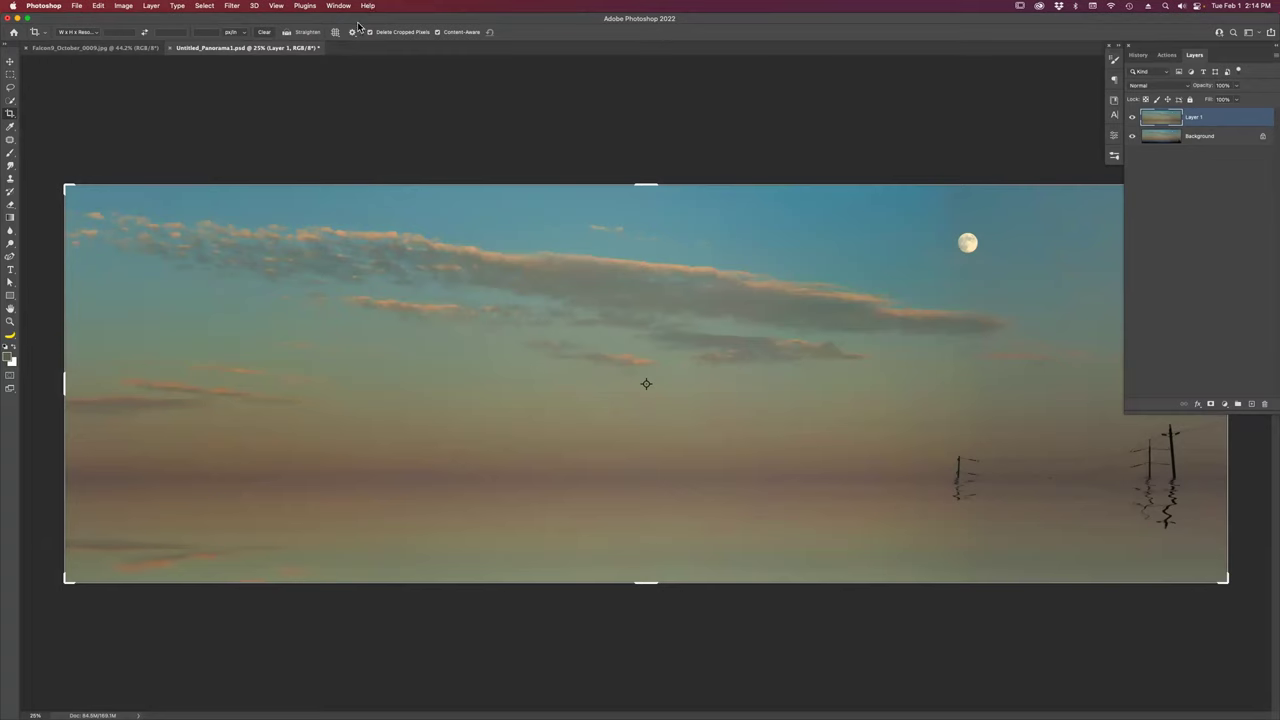
key("super+w")
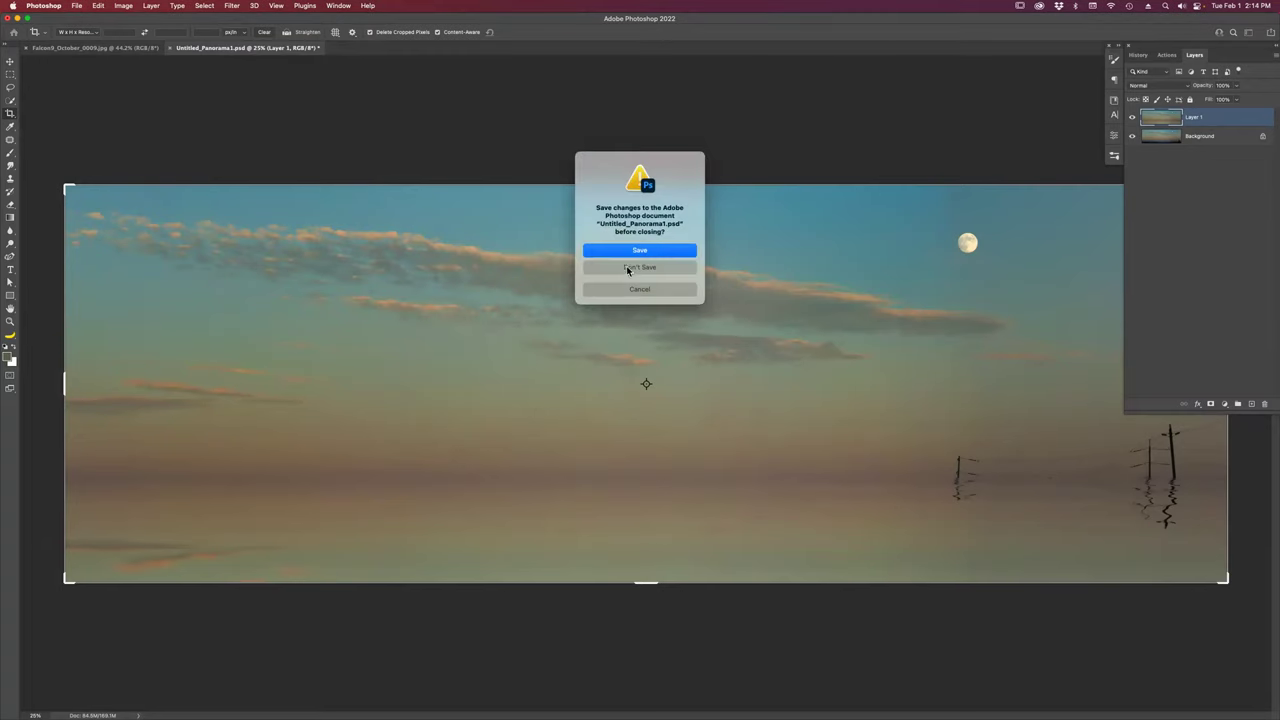
left_click(627, 270)
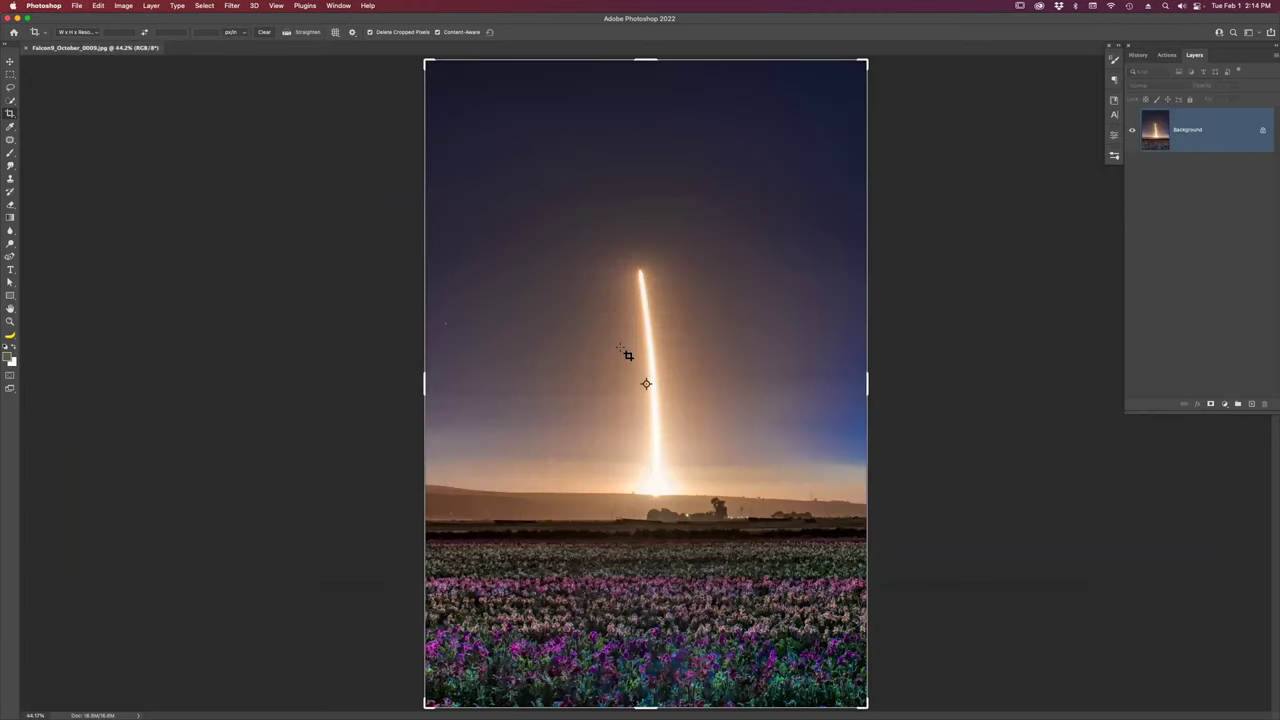
Switch to Safari and go to the Flaming Pear Software website, flamingpear.com.
key("super+Tab")
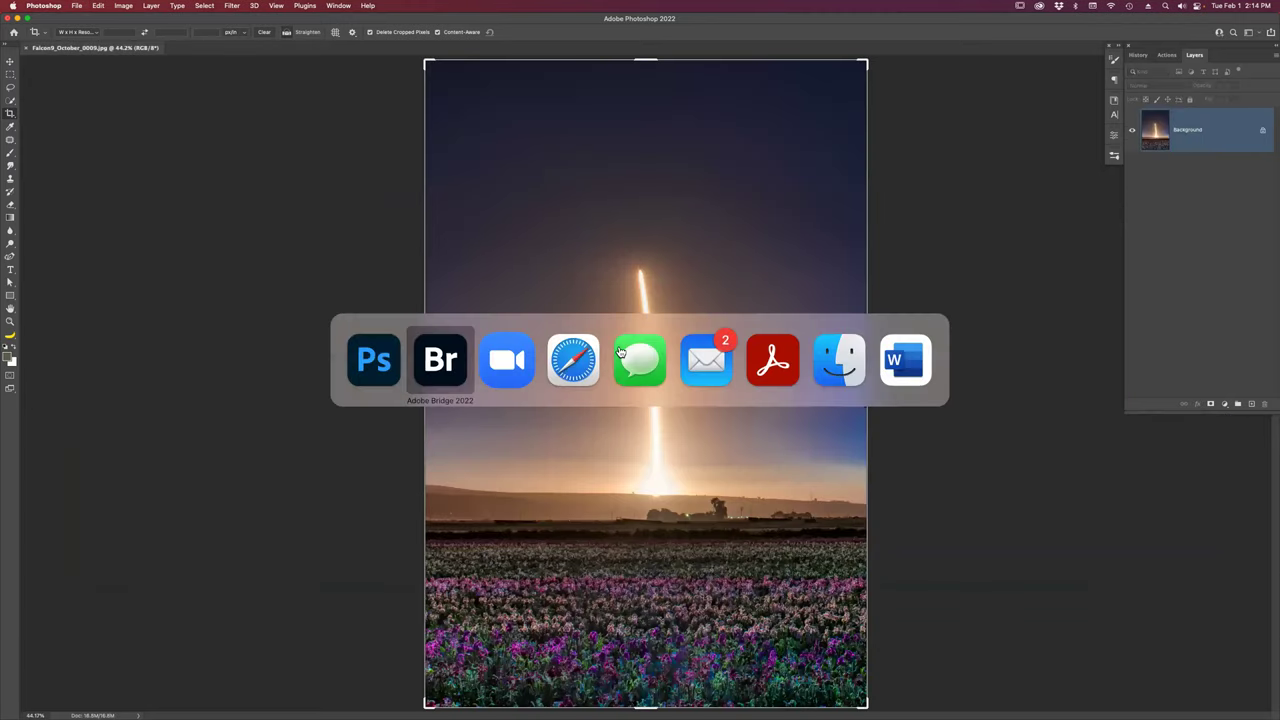
key("super+Tab")
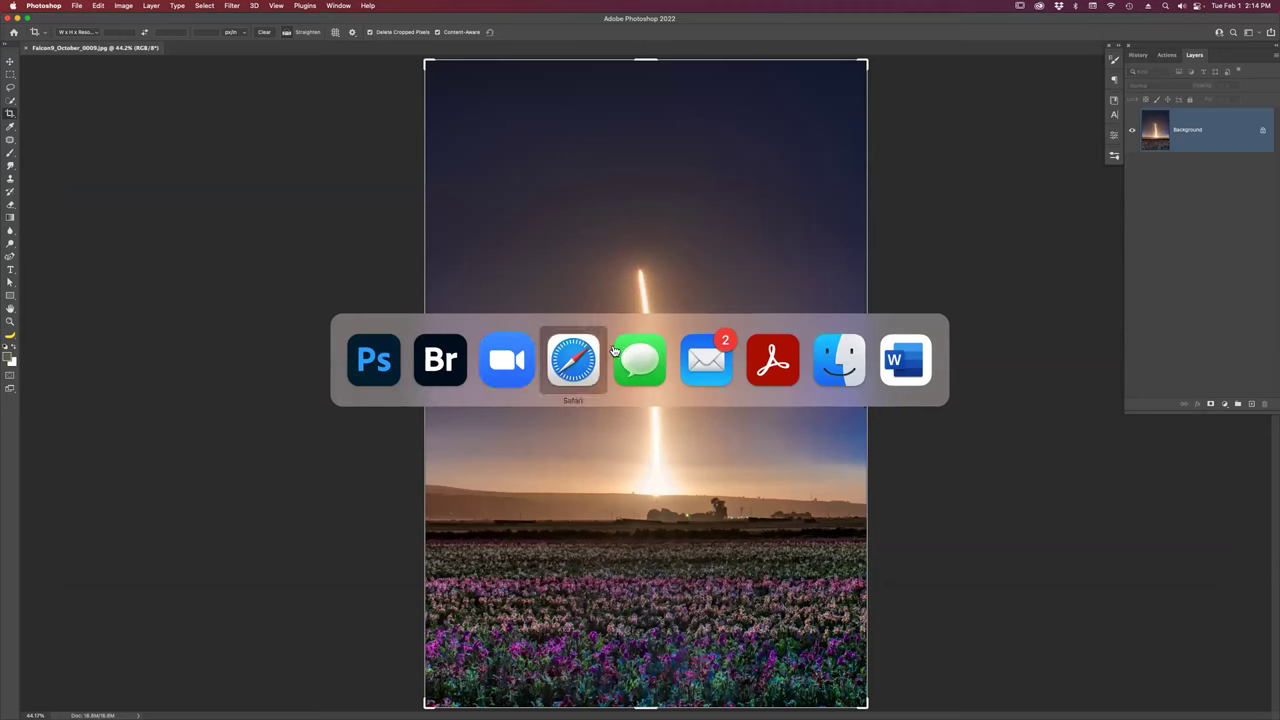
left_click(507, 360)
mouse_move(700, 712)
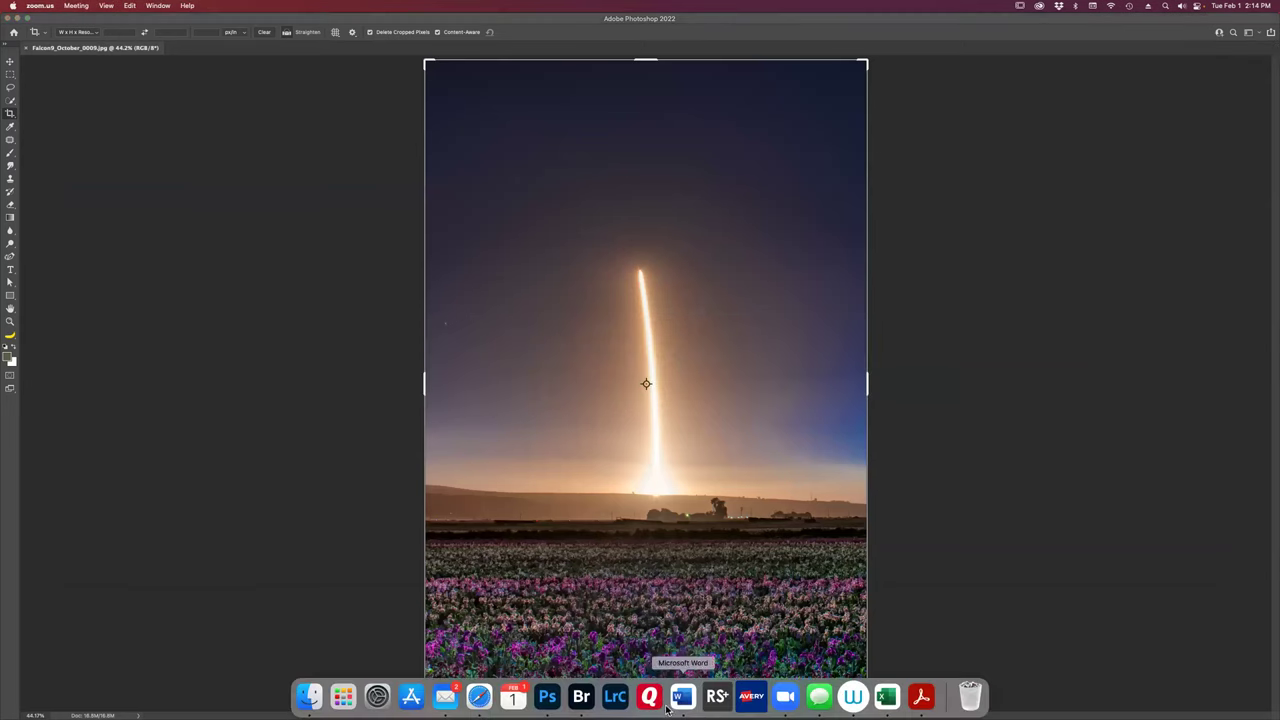
left_click(479, 697)
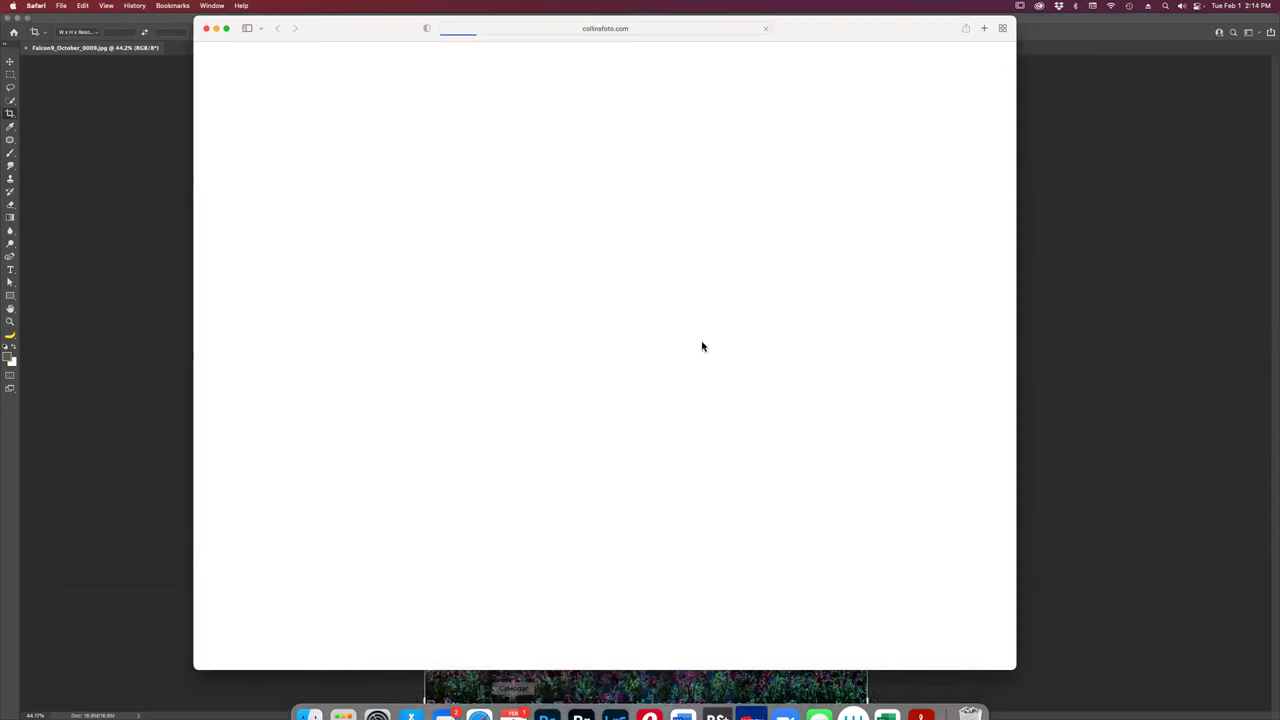
left_click(482, 28)
type("fl")
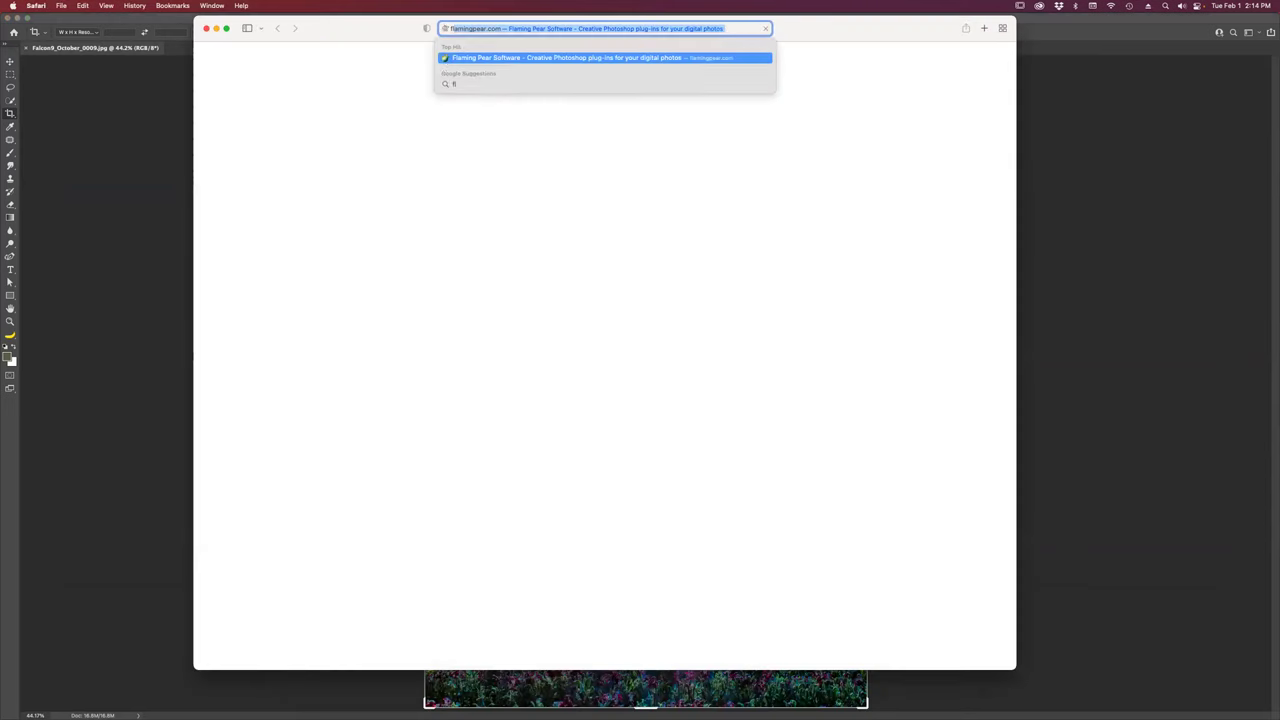
key("Return")
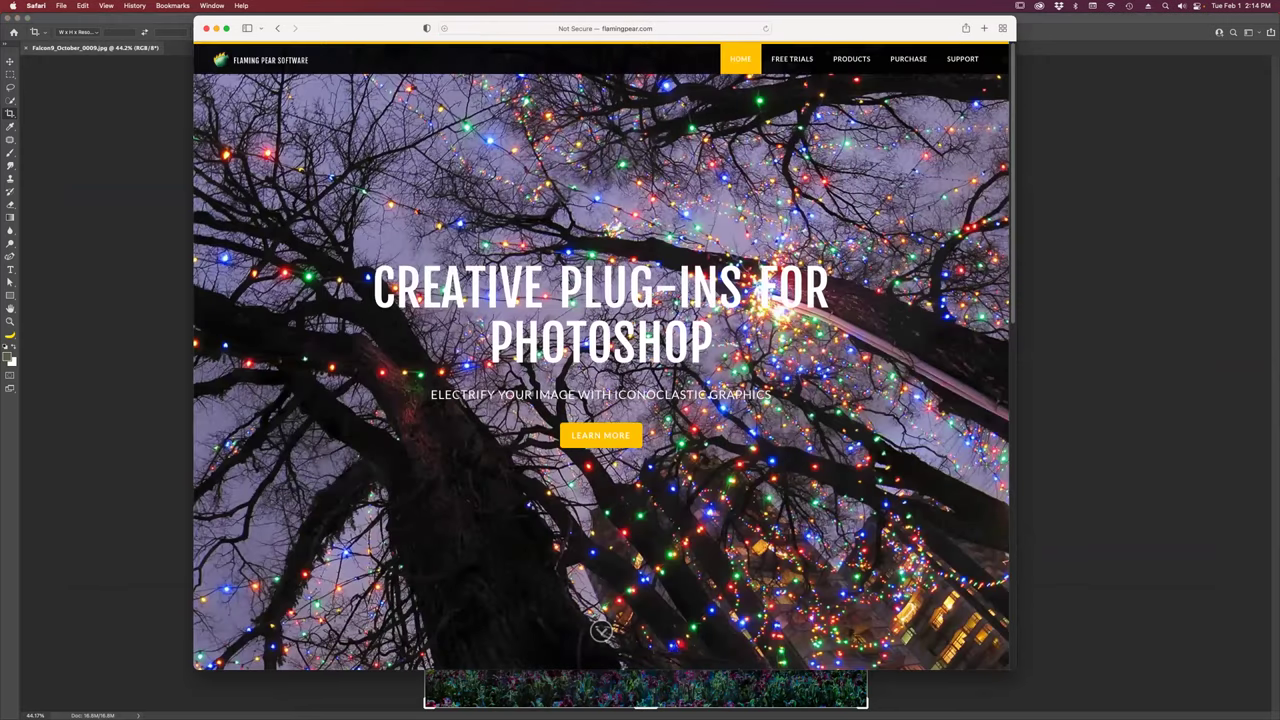
Open the Older products page and look through it for the Original Flood downloads.
mouse_move(848, 58)
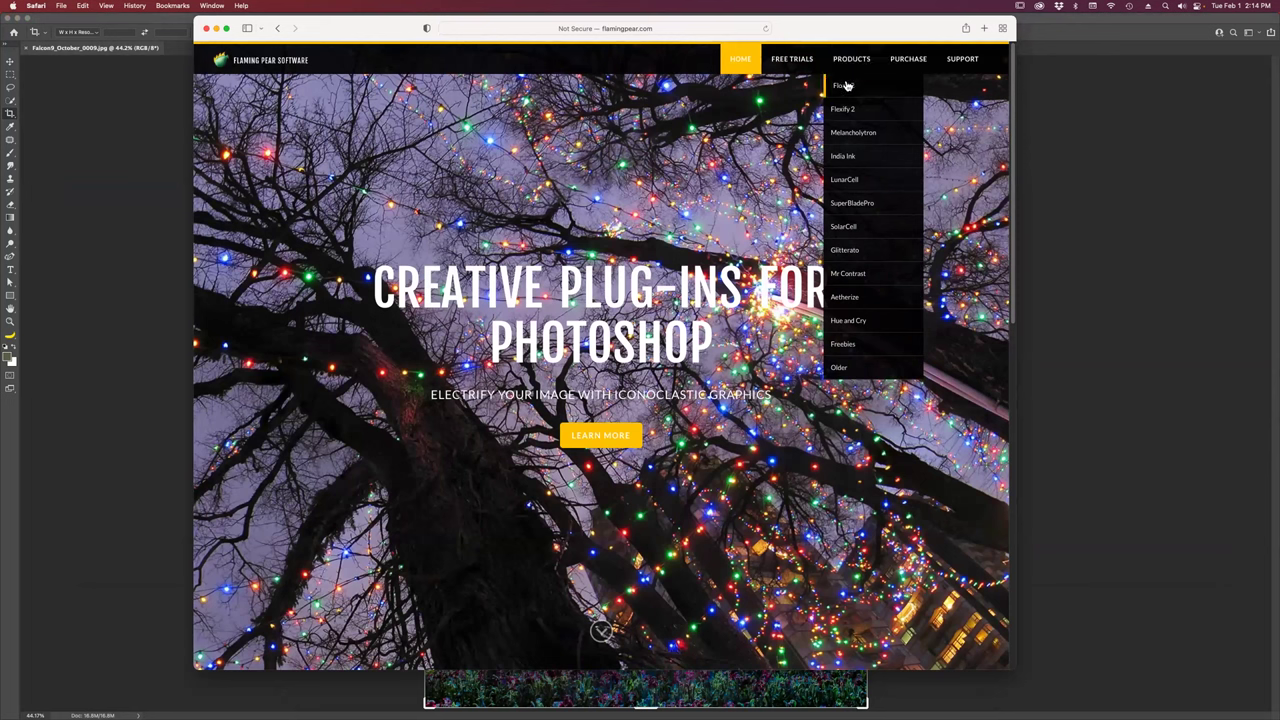
left_click(852, 368)
scroll(740, 352, "down", 10)
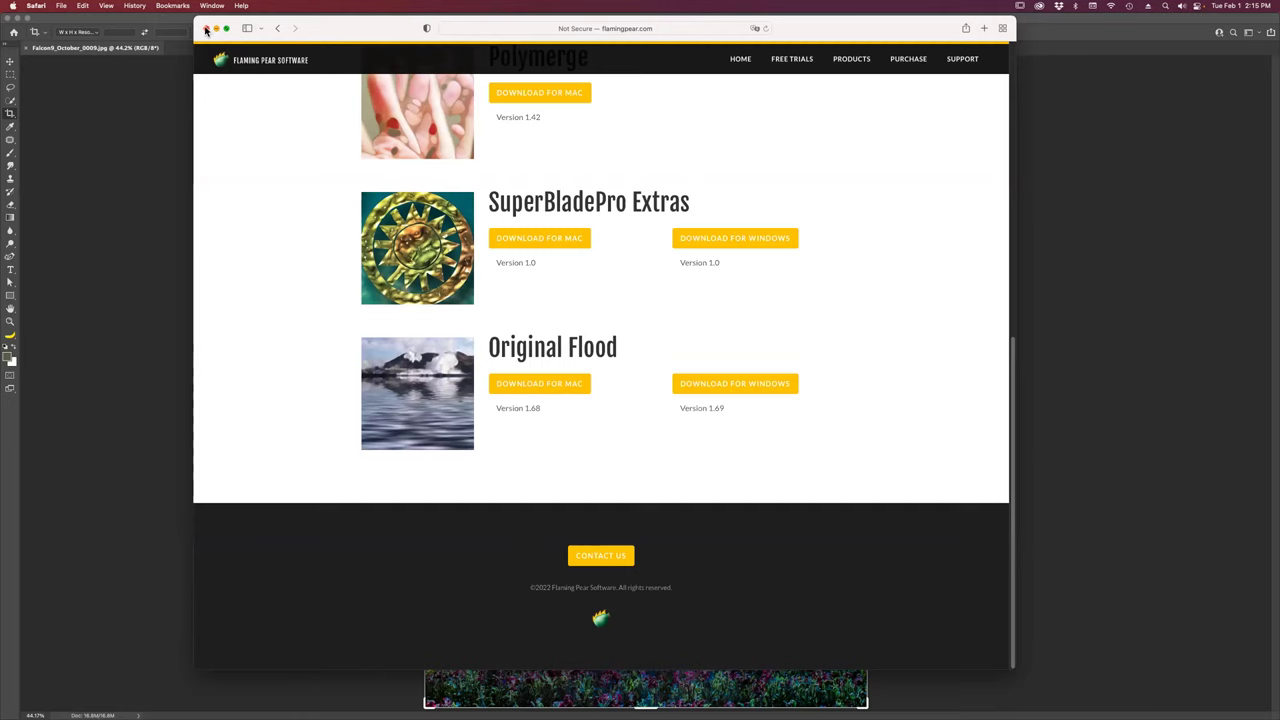
scroll(368, 268, "up", 5)
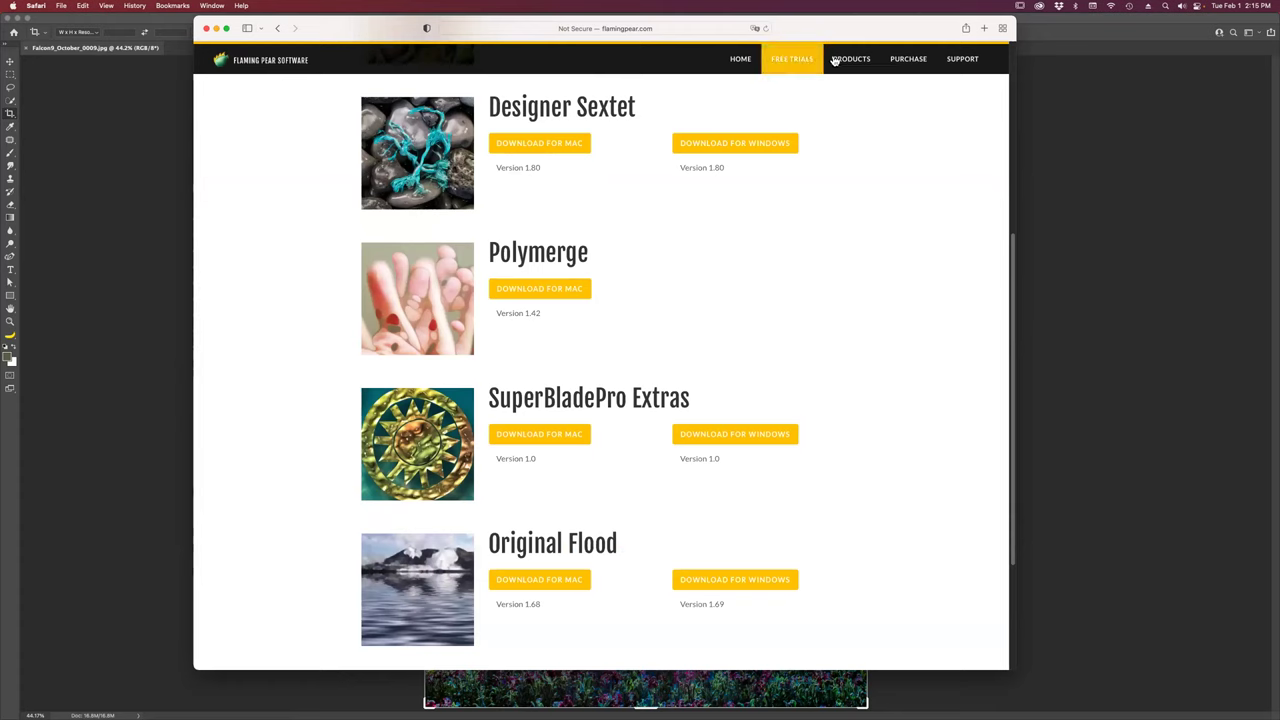
Review the Flood 2 product page and open the site's Purchase page.
left_click(842, 86)
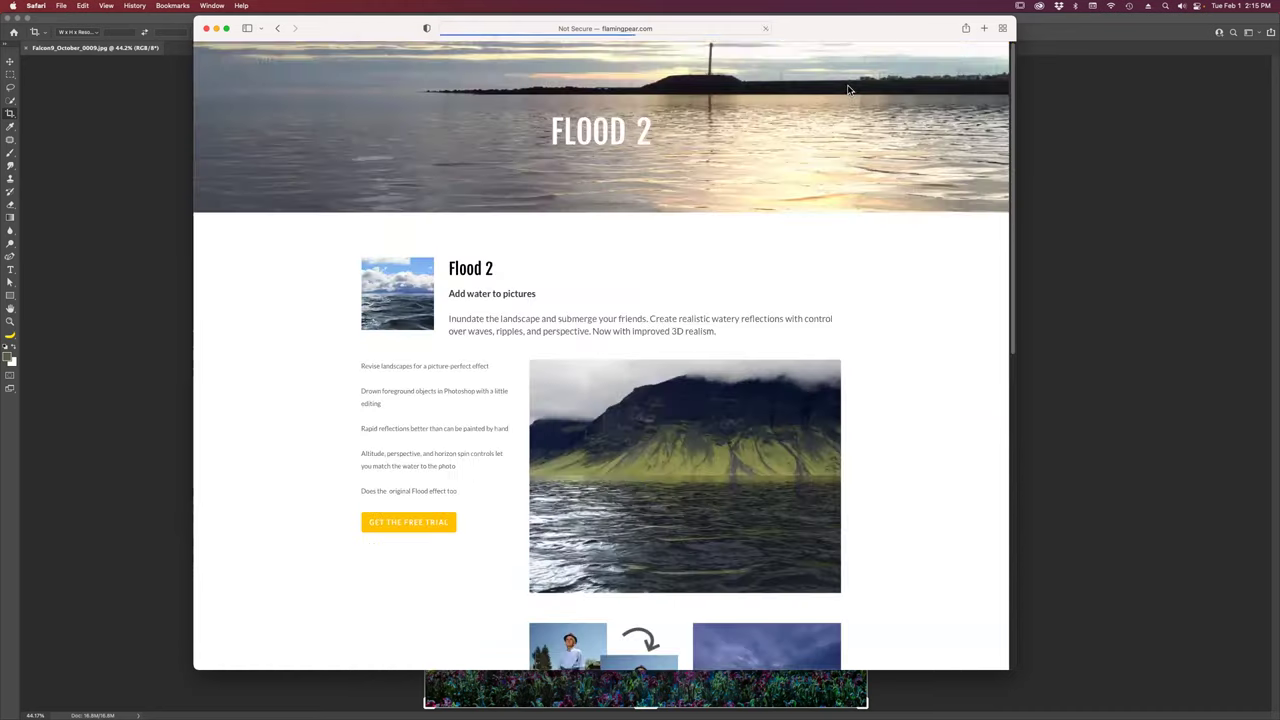
scroll(480, 477, "down", 5)
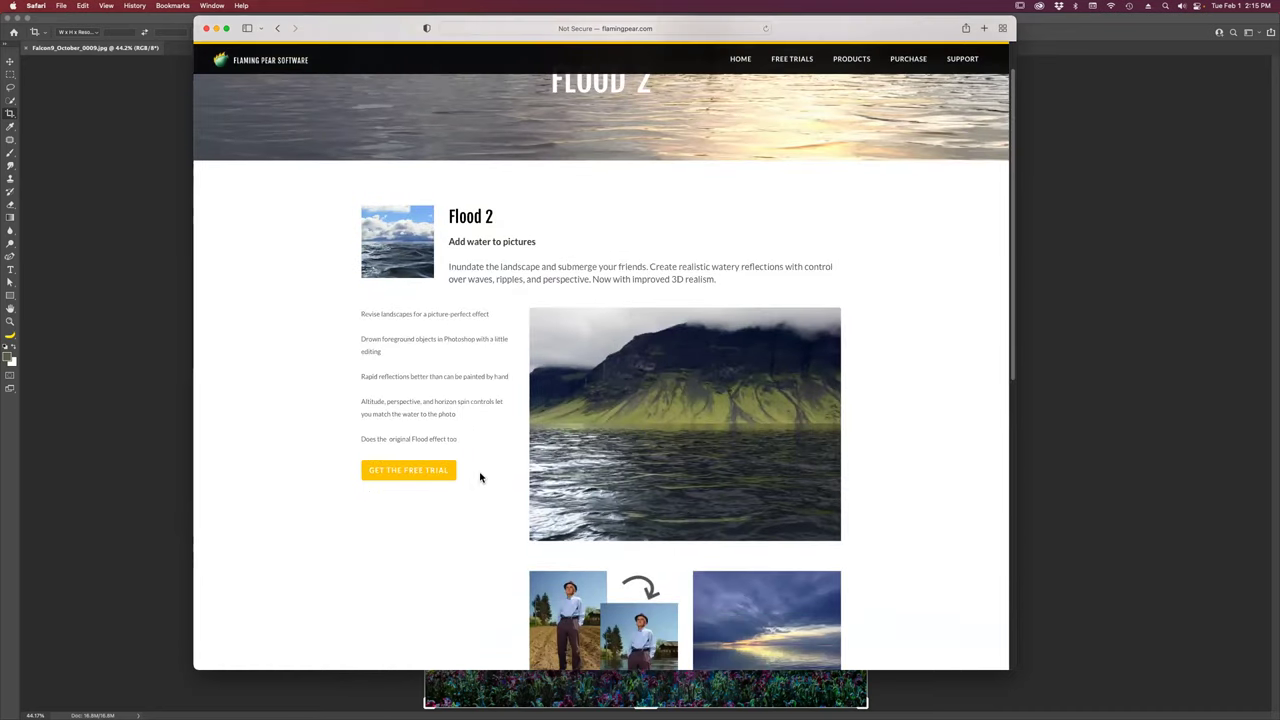
scroll(466, 486, "down", 3)
scroll(467, 490, "up", 8)
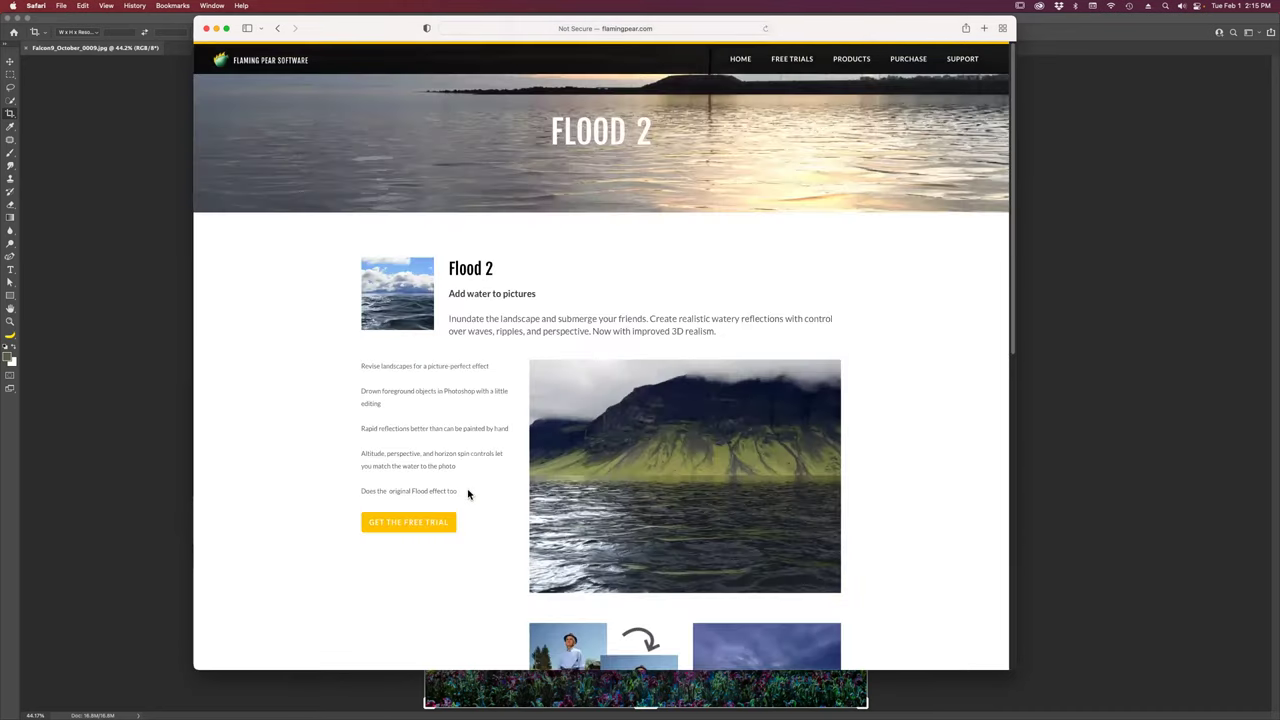
left_click(904, 58)
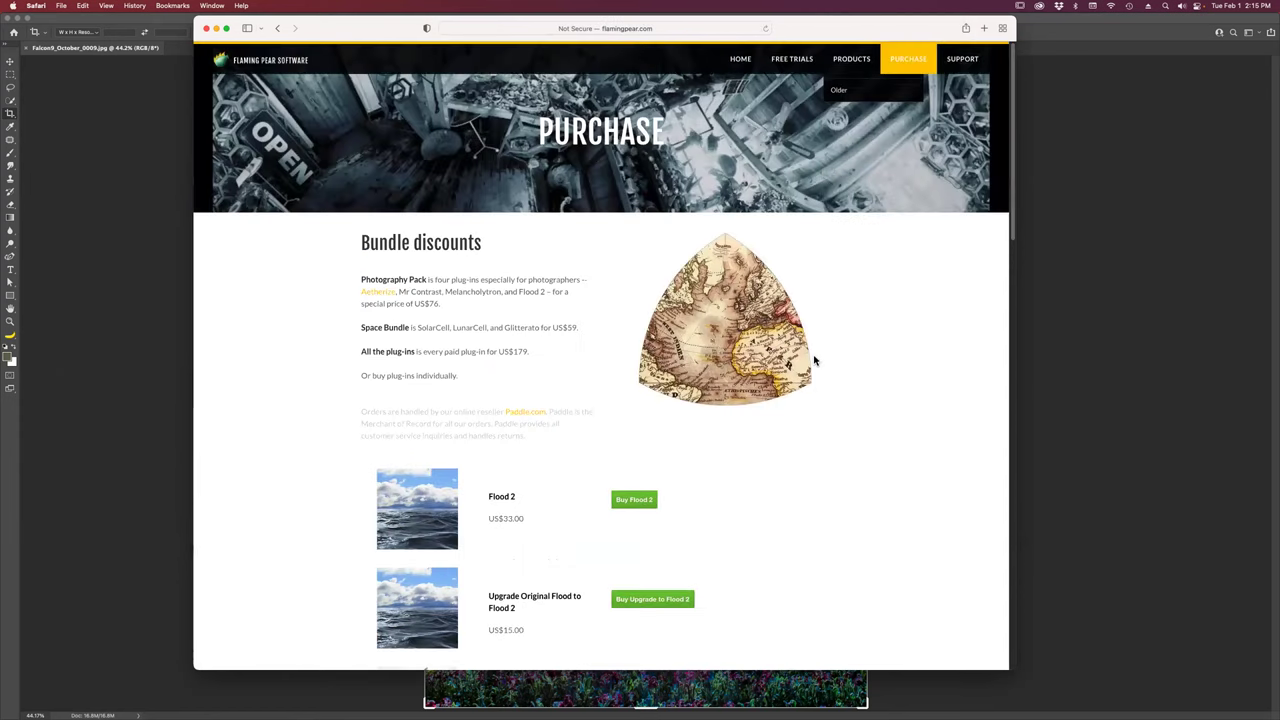
Look through the plug-in bundles and prices on the Purchase page and close the browser window.
scroll(803, 397, "down", 1)
scroll(803, 397, "down", 4)
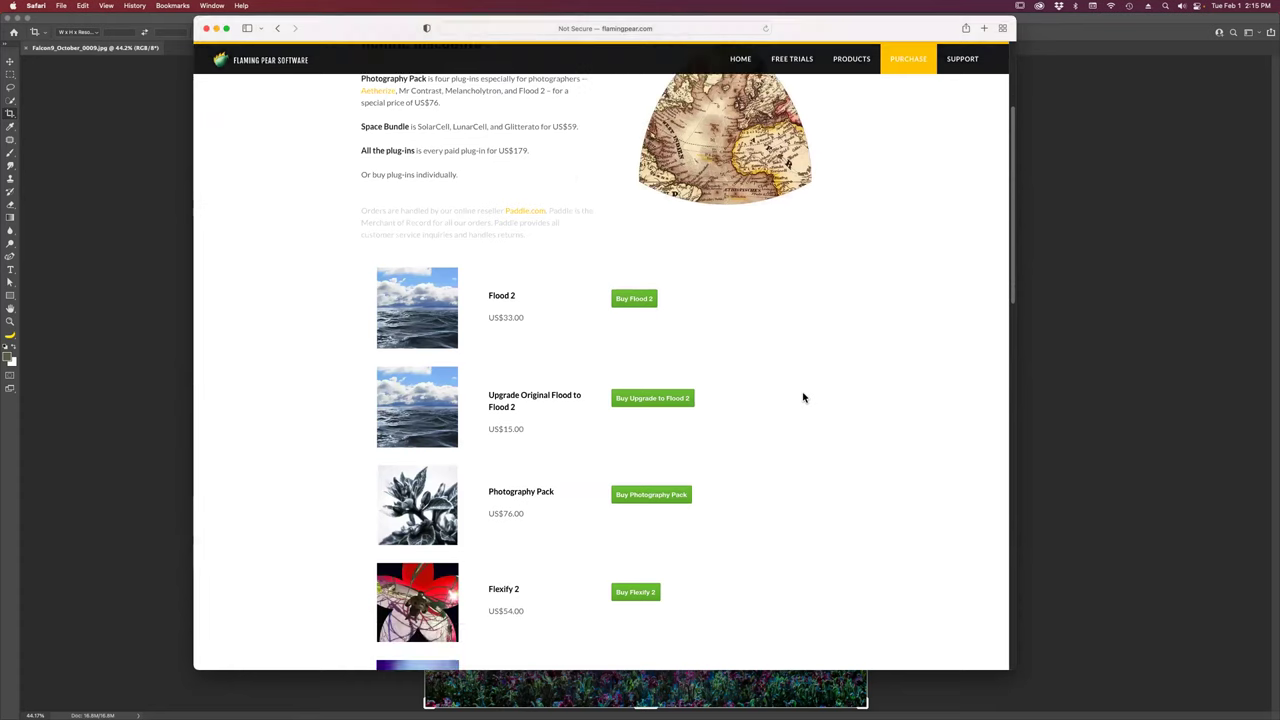
scroll(803, 397, "down", 15)
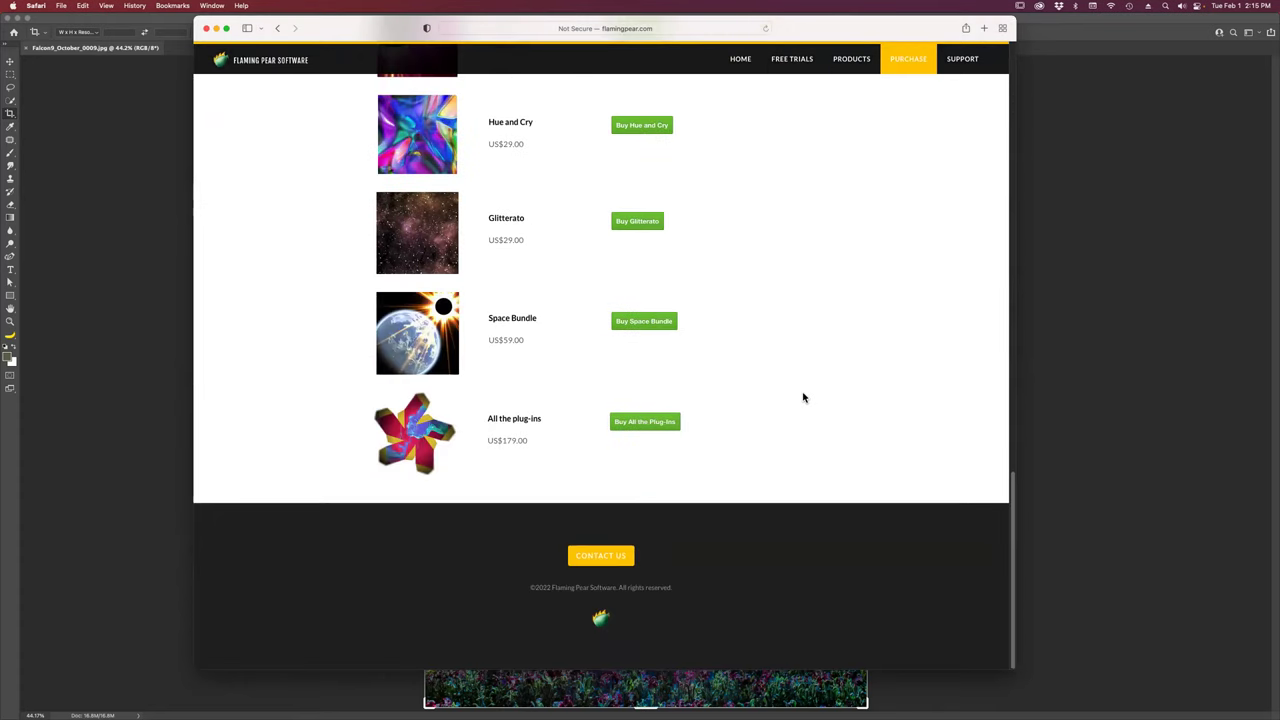
scroll(803, 397, "up", 20)
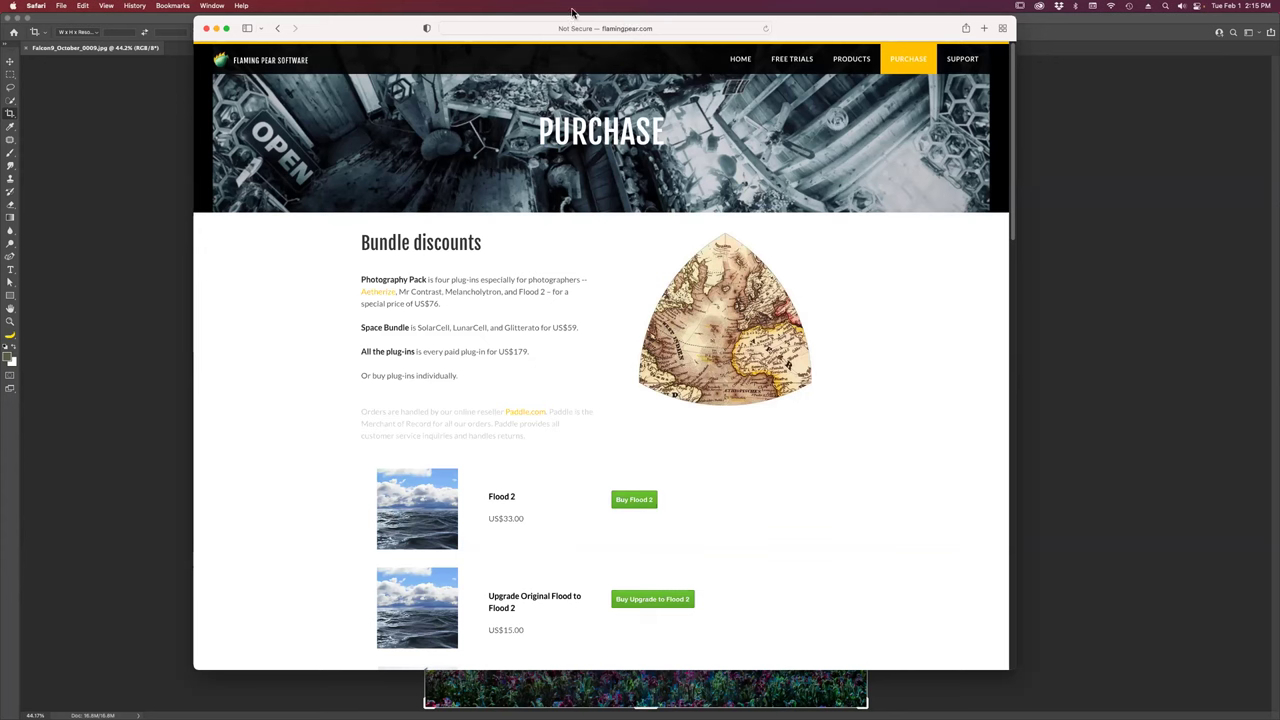
left_click(206, 28)
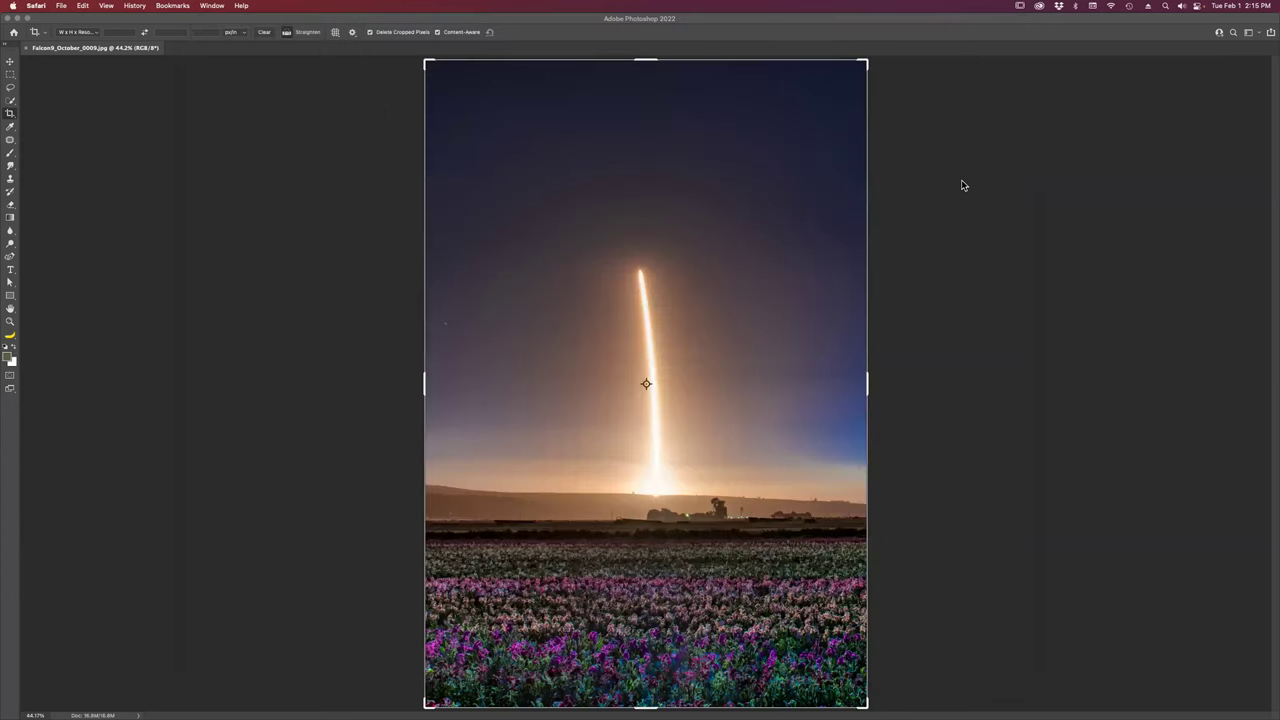
Return to Photoshop and apply the Flaming Pear Flood filter to the rocket launch photo Falcon9_October_0009.jpg.
left_click(220, 156)
key("z")
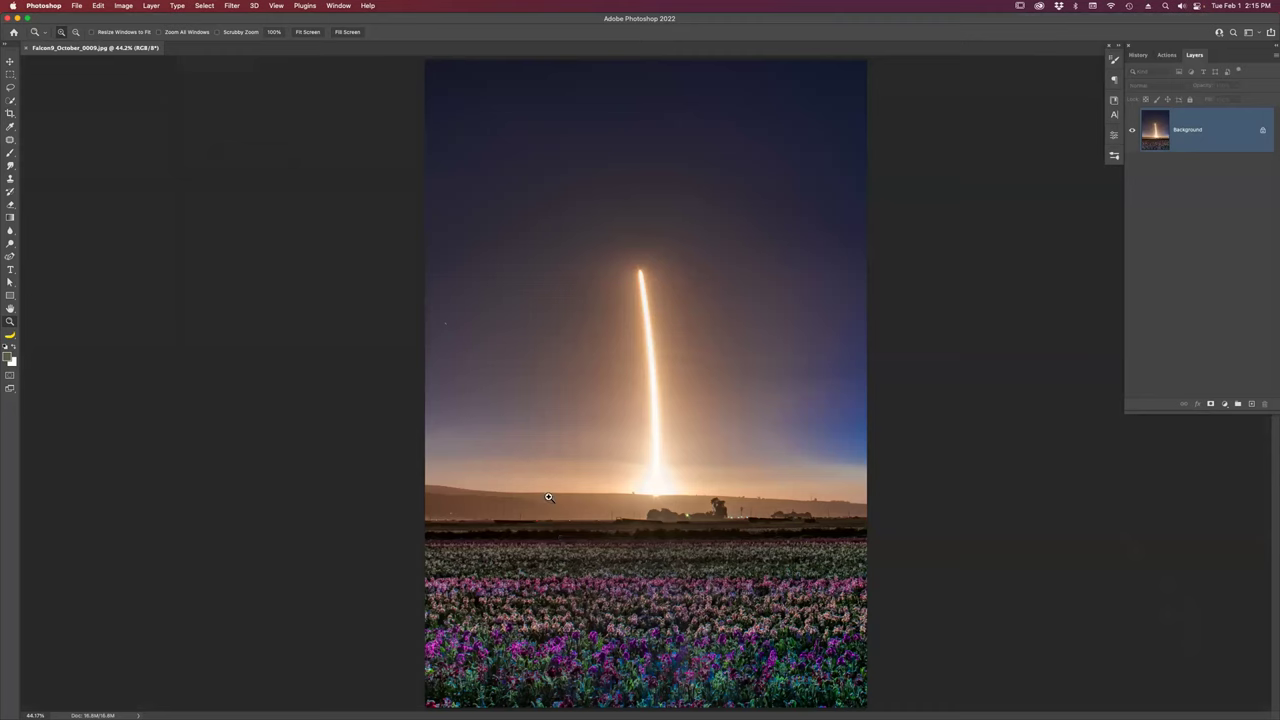
left_click(231, 6)
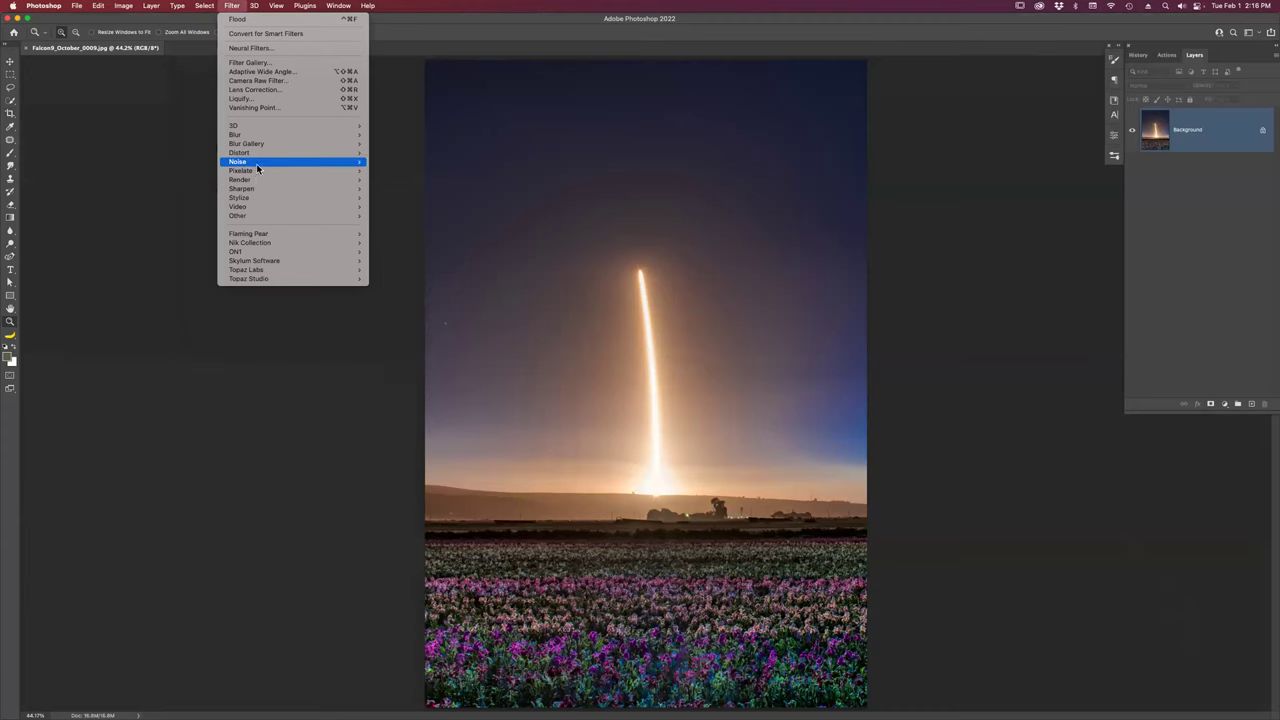
mouse_move(245, 234)
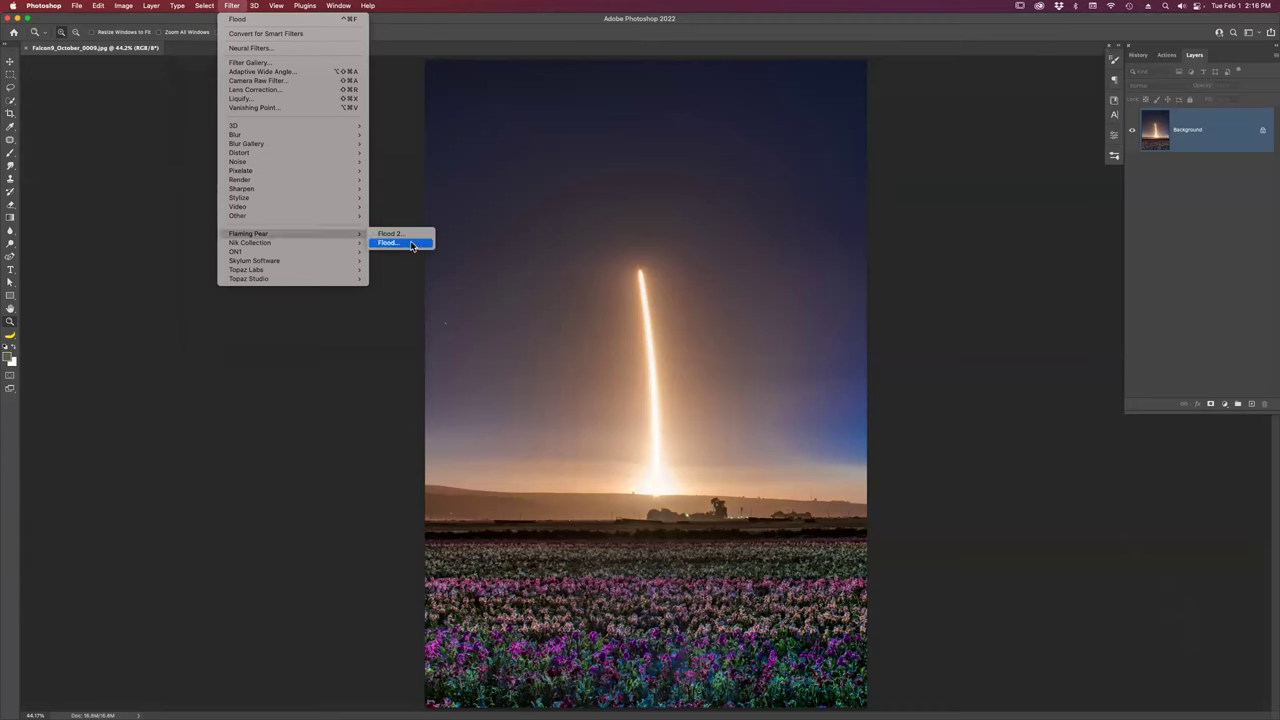
left_click(411, 245)
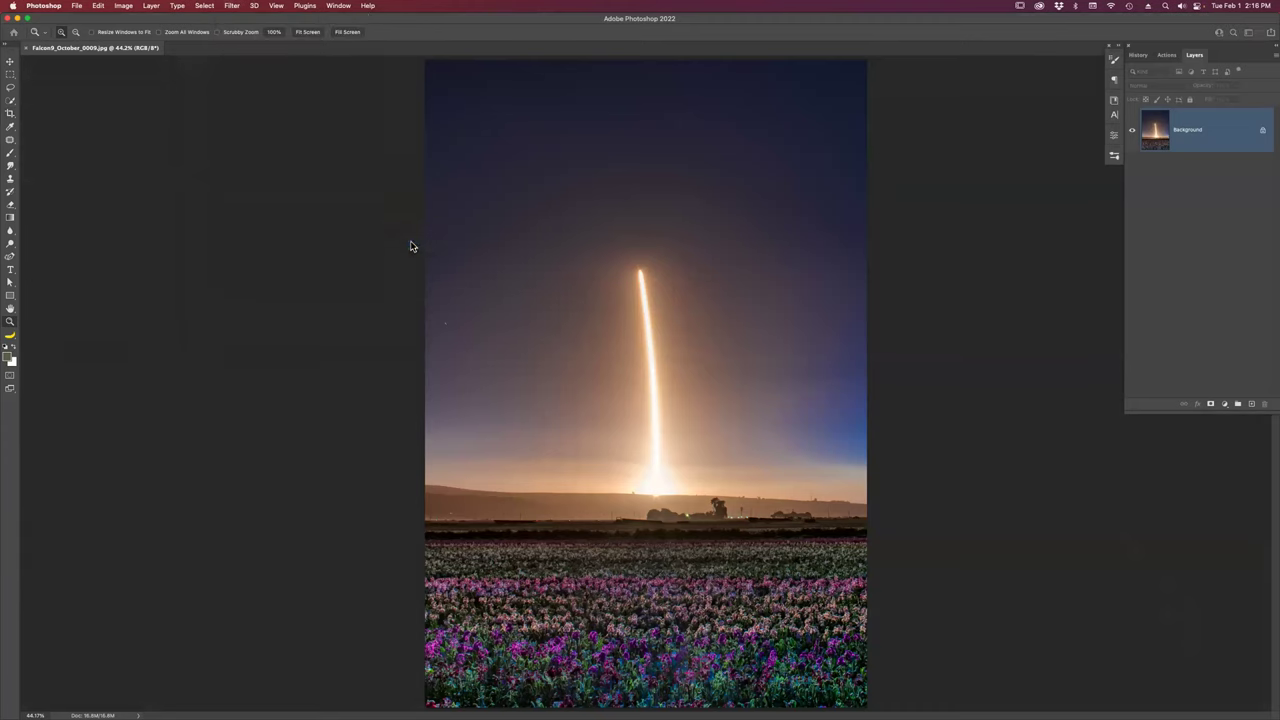
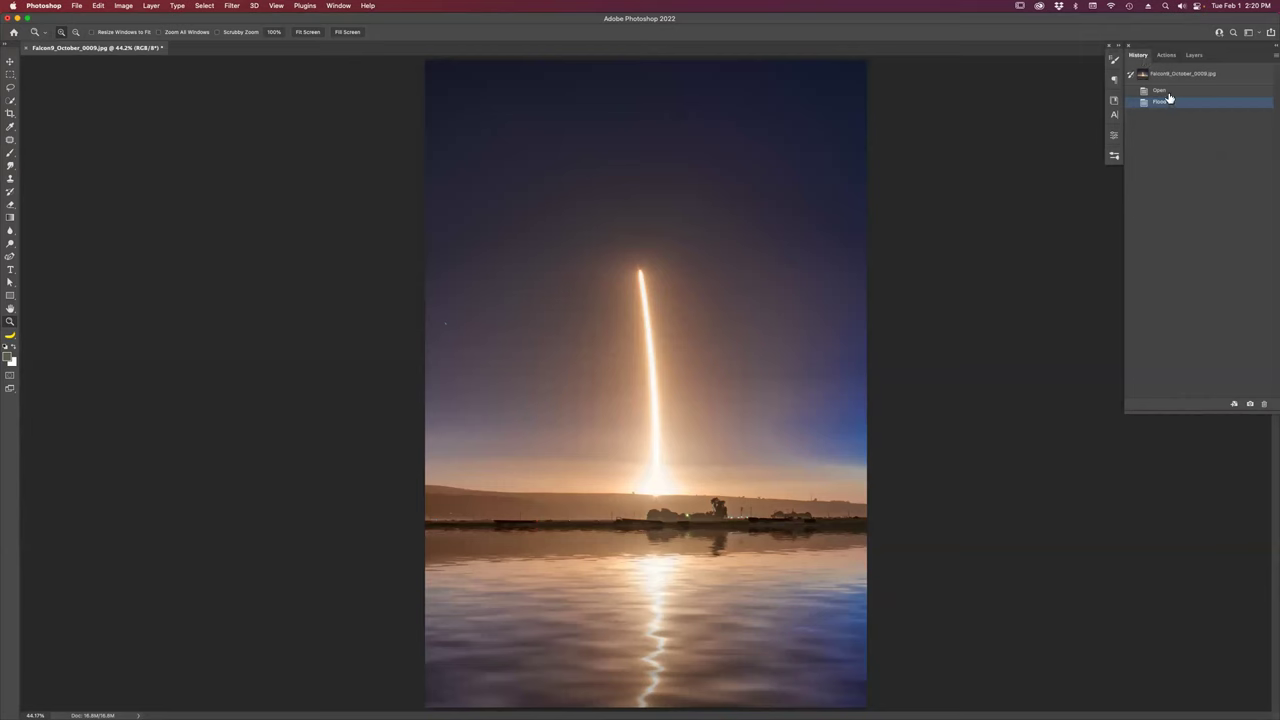
Compare the photo before and after the Flood filter, then examine the water reflections up to the shoreline in close-up.
left_click(1172, 92)
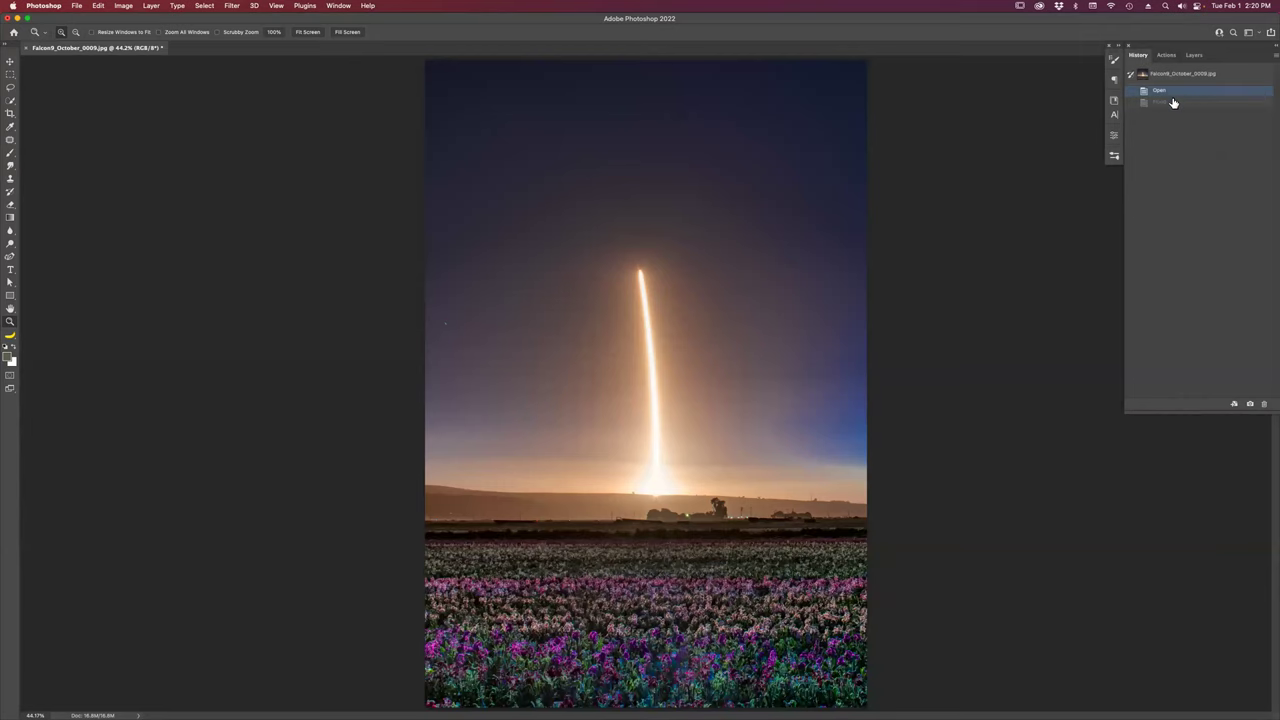
left_click(1173, 103)
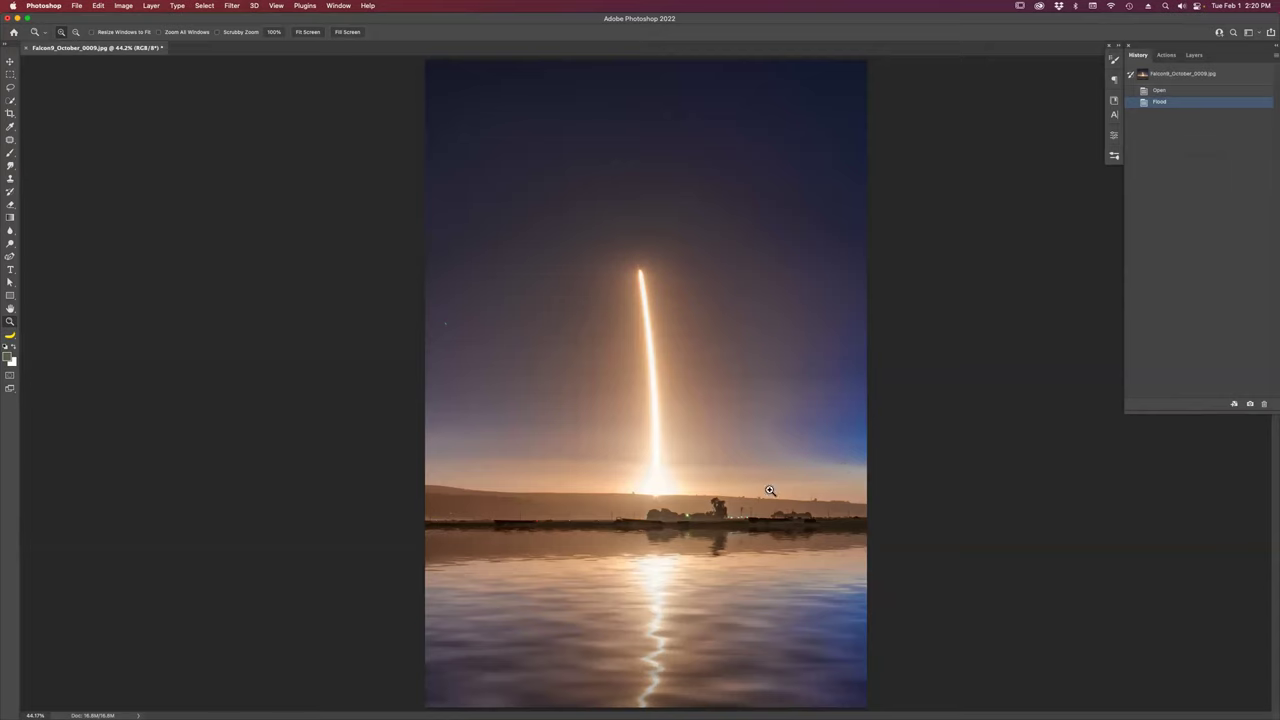
left_click_drag(668, 670, 724, 692)
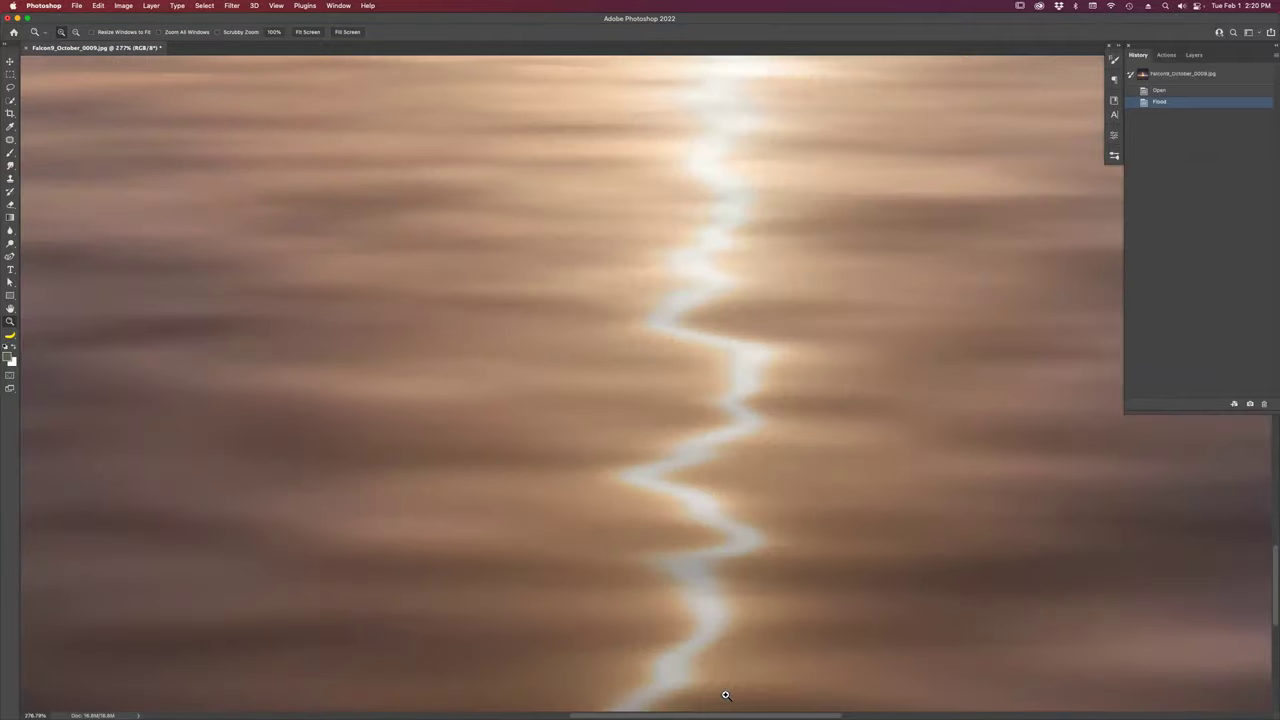
scroll(620, 531, "up", 3)
scroll(620, 531, "up", 5)
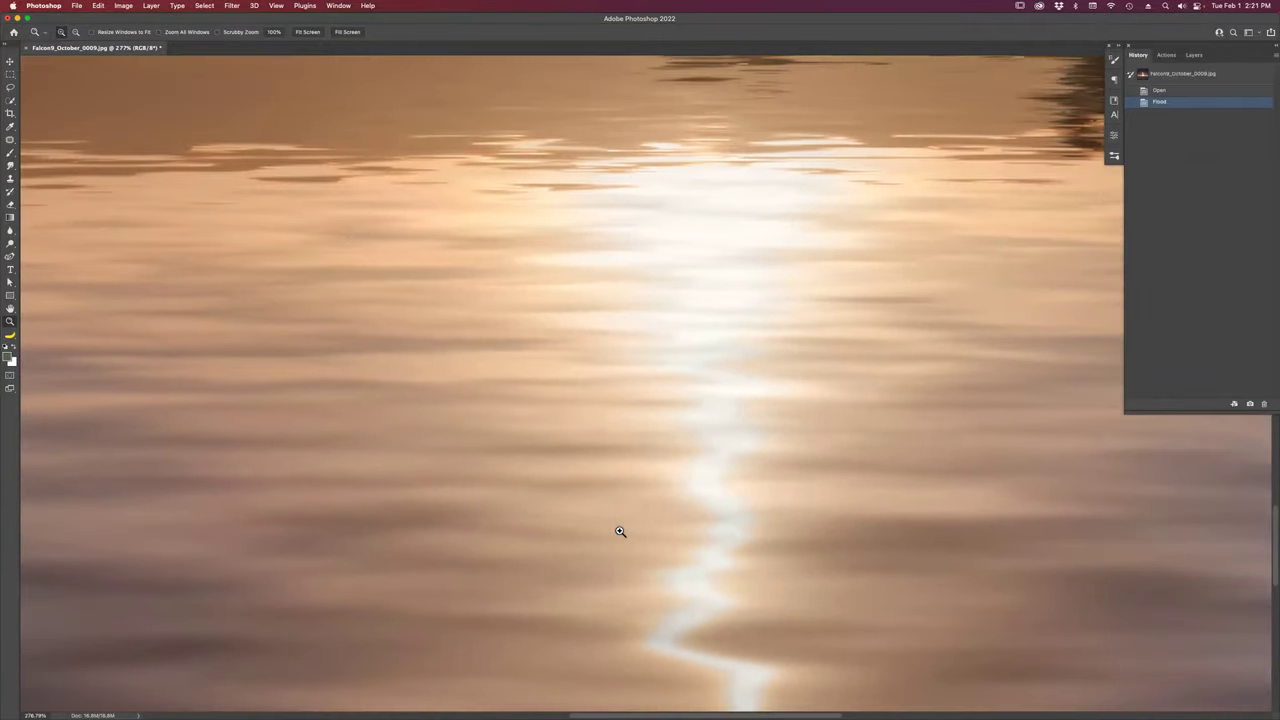
scroll(620, 531, "up", 5)
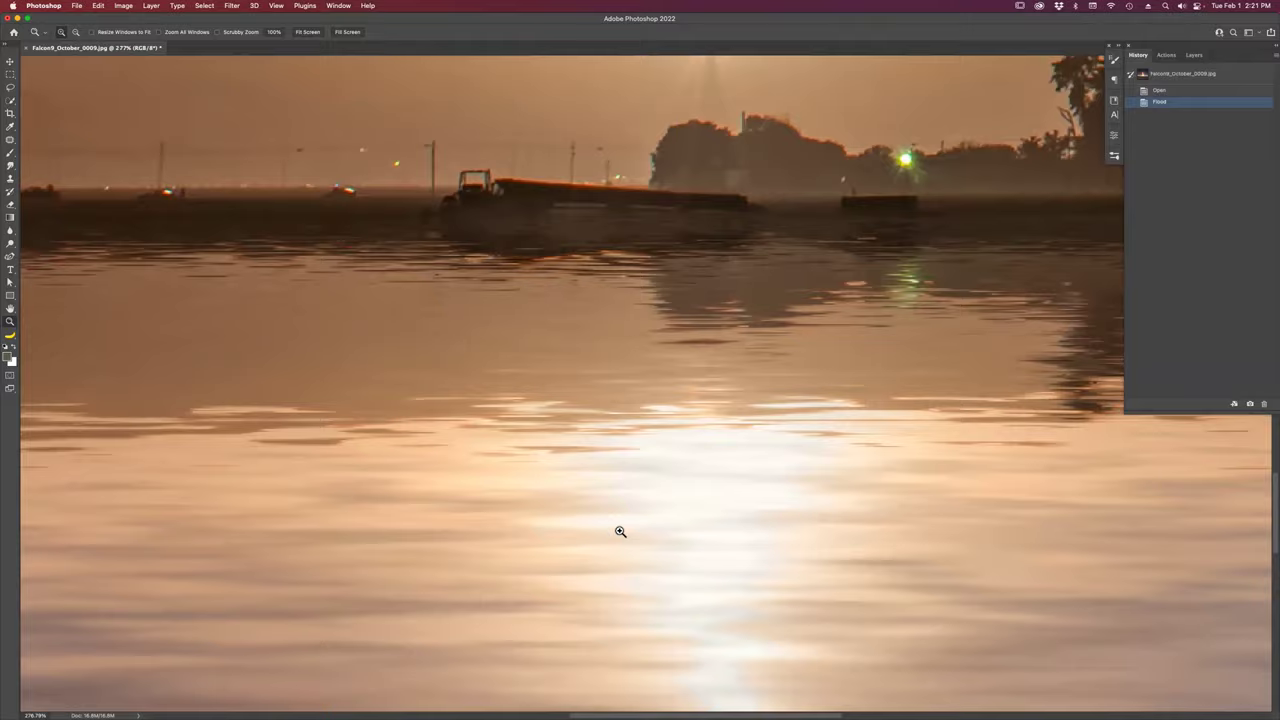
scroll(620, 531, "up", 3)
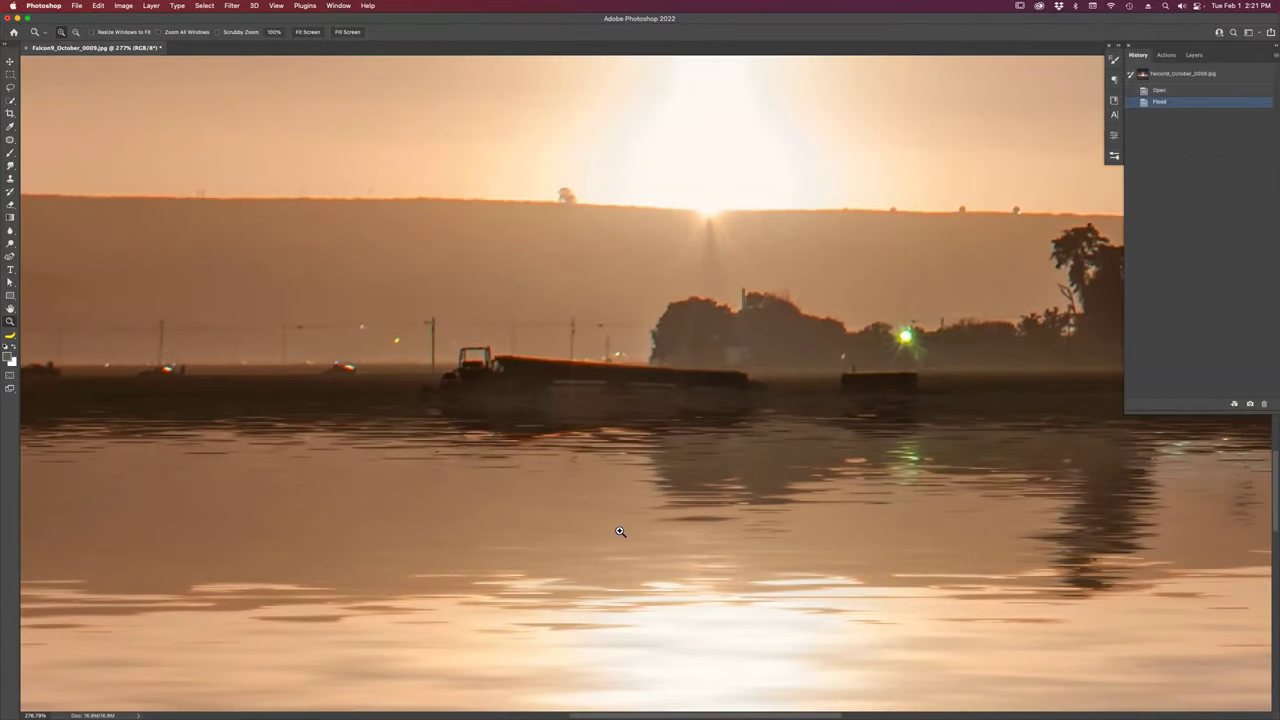
Try to remove the small spot in the water beside the tree reflection by outlining it with the Patch tool and filling the expanded selection.
key("j")
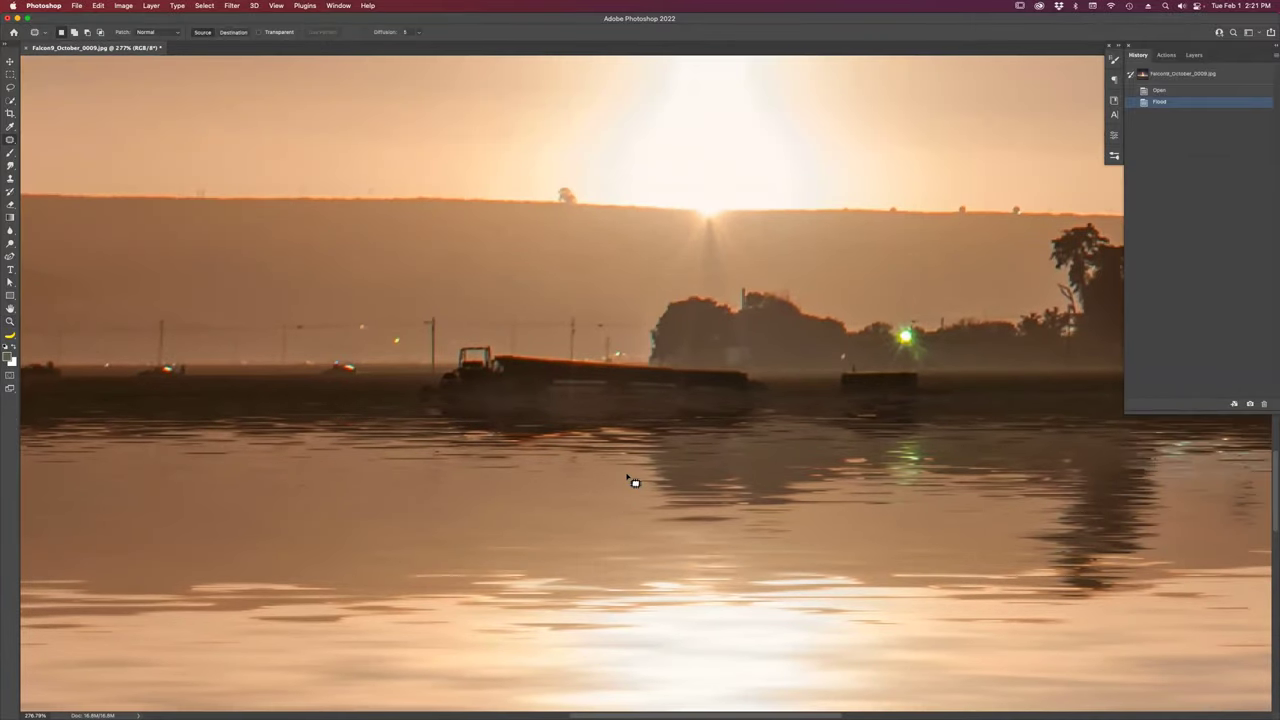
mouse_move(614, 461)
left_mouse_down()
mouse_move(640, 457)
mouse_move(628, 466)
left_mouse_up()
key("F2")
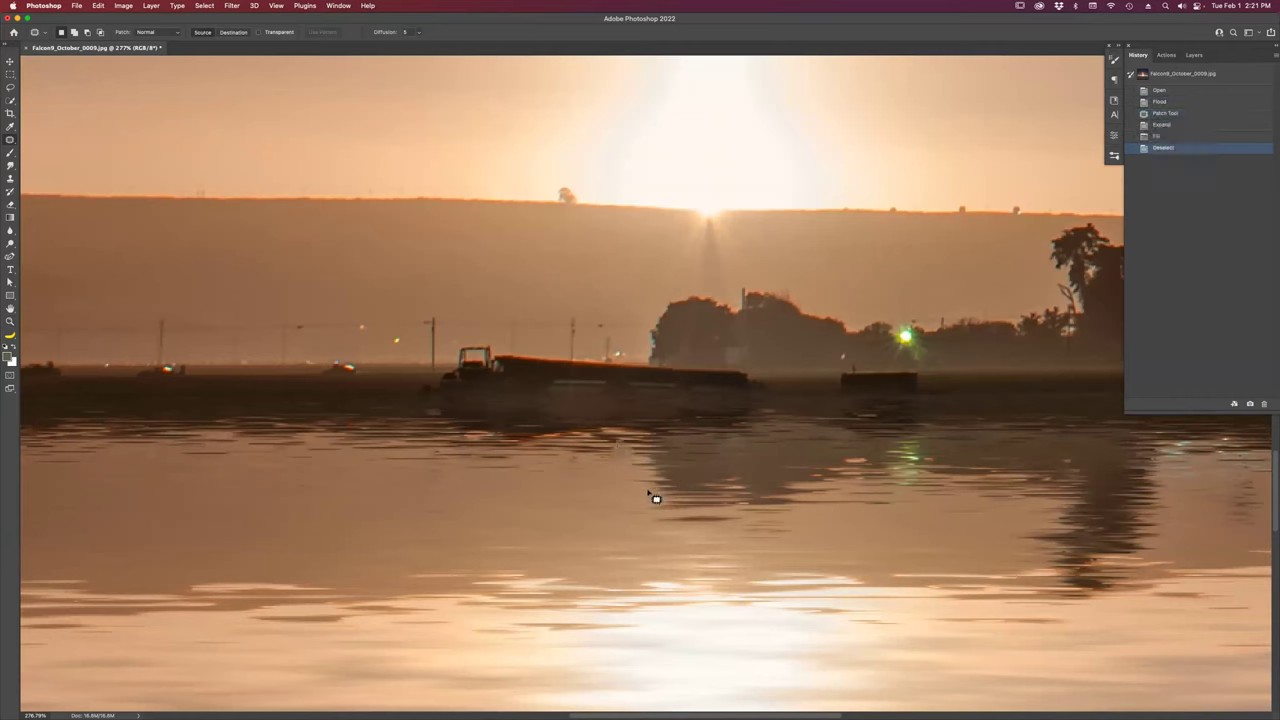
key("super+z")
key("super+z")
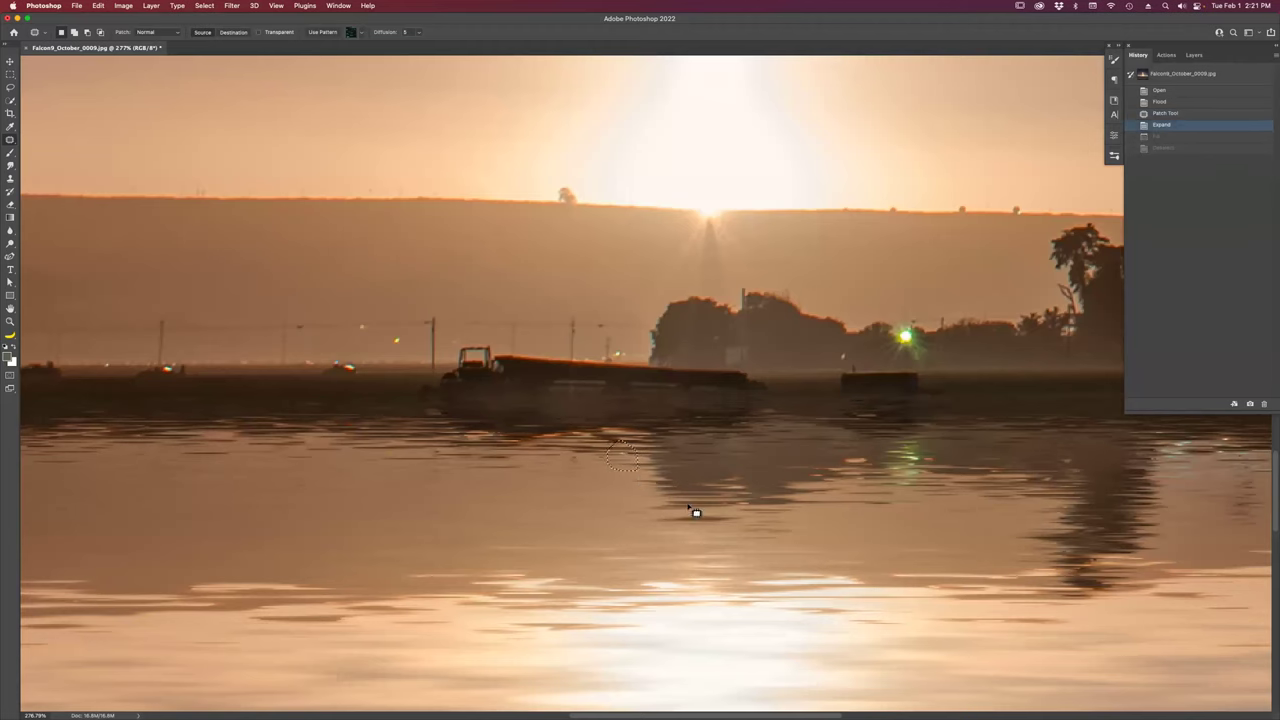
Retouch the small spot inside the selection in the water with a smaller Content-Aware Spot Healing Brush.
key("shift+j")
key("shift+j")
key("shift+j")
key("bracketleft")
key("bracketleft")
key("bracketleft")
key("bracketleft")
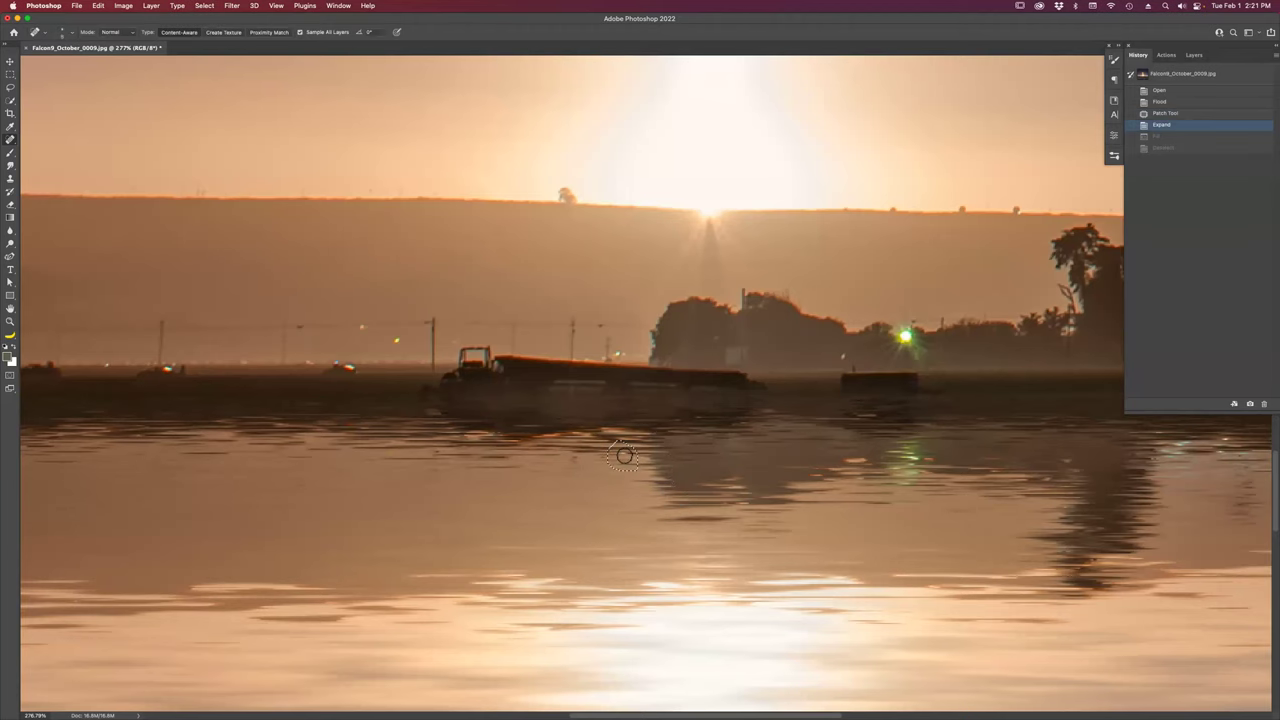
left_click(622, 455)
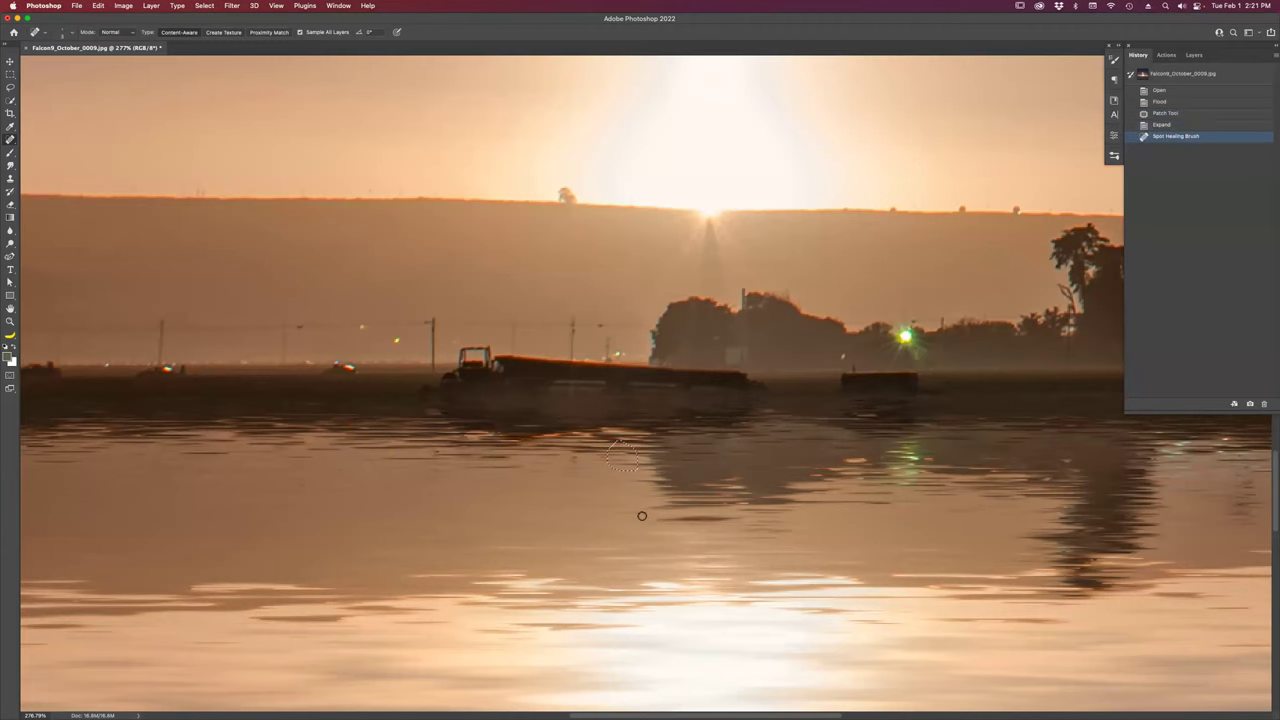
Clear the selection and examine the horizon, the green light and the tree reflections in close-up.
key("super+0")
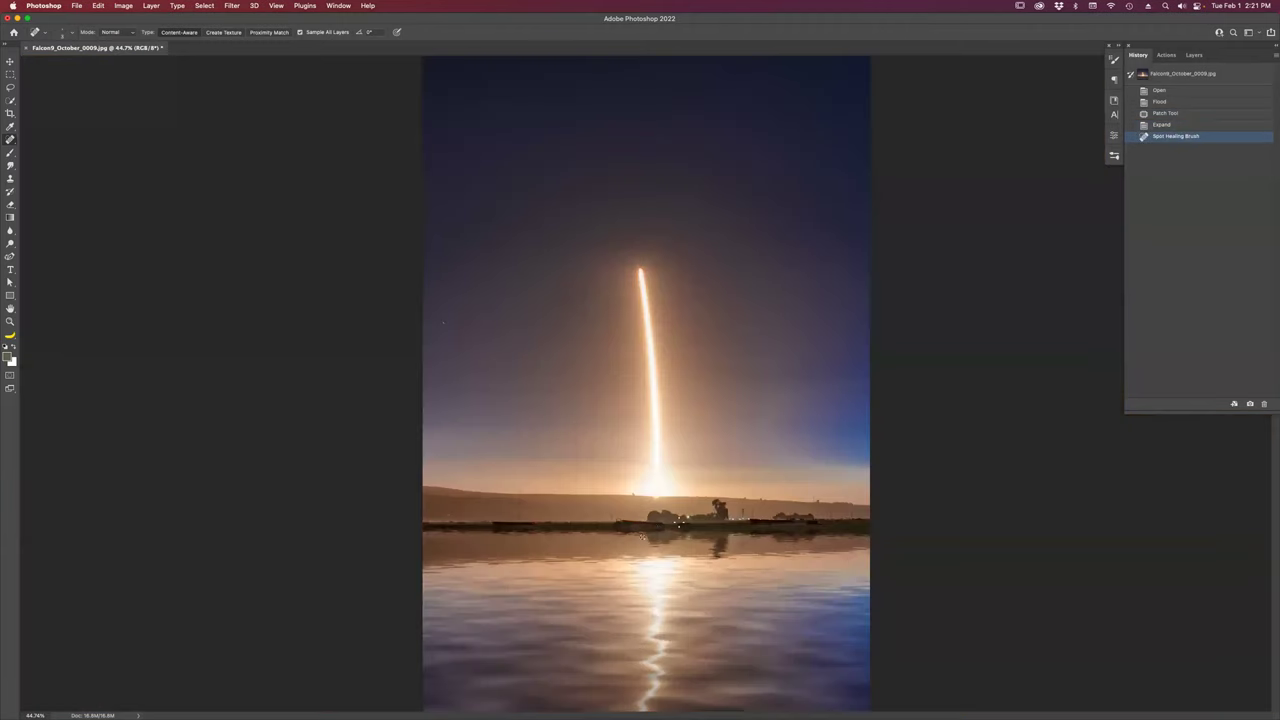
key("z")
left_click_drag(631, 483, 766, 528)
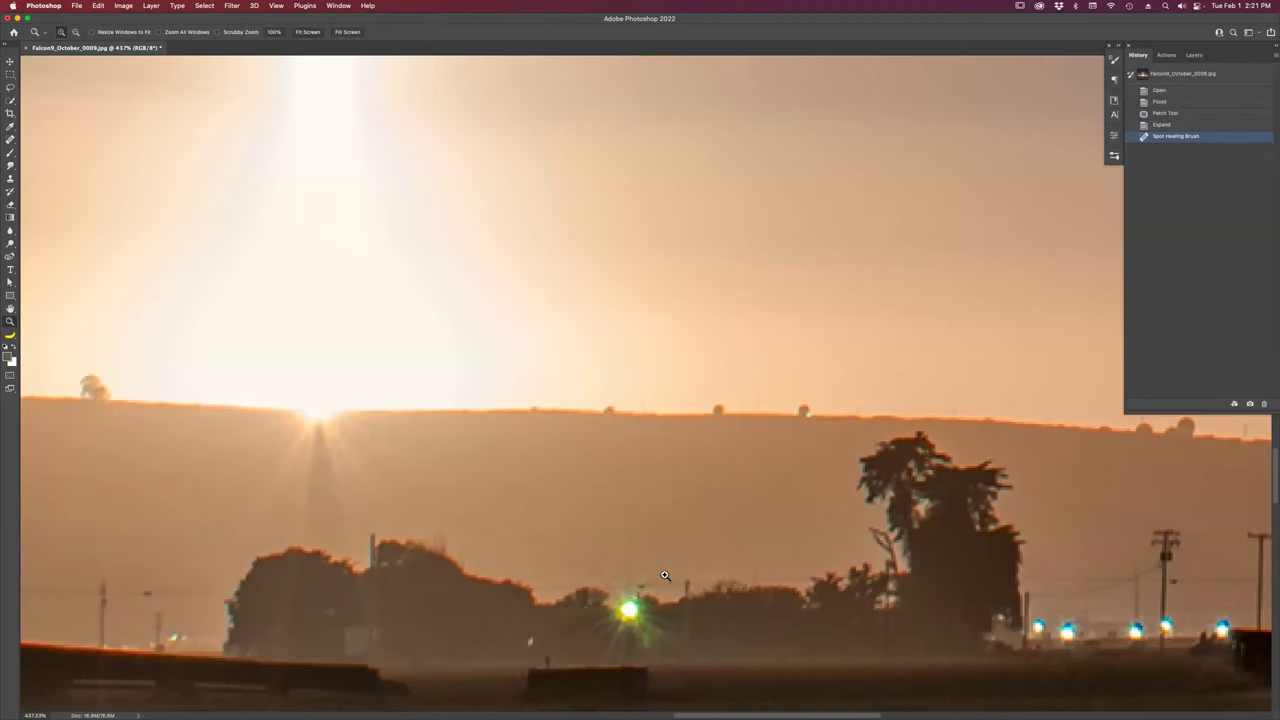
key("super+0")
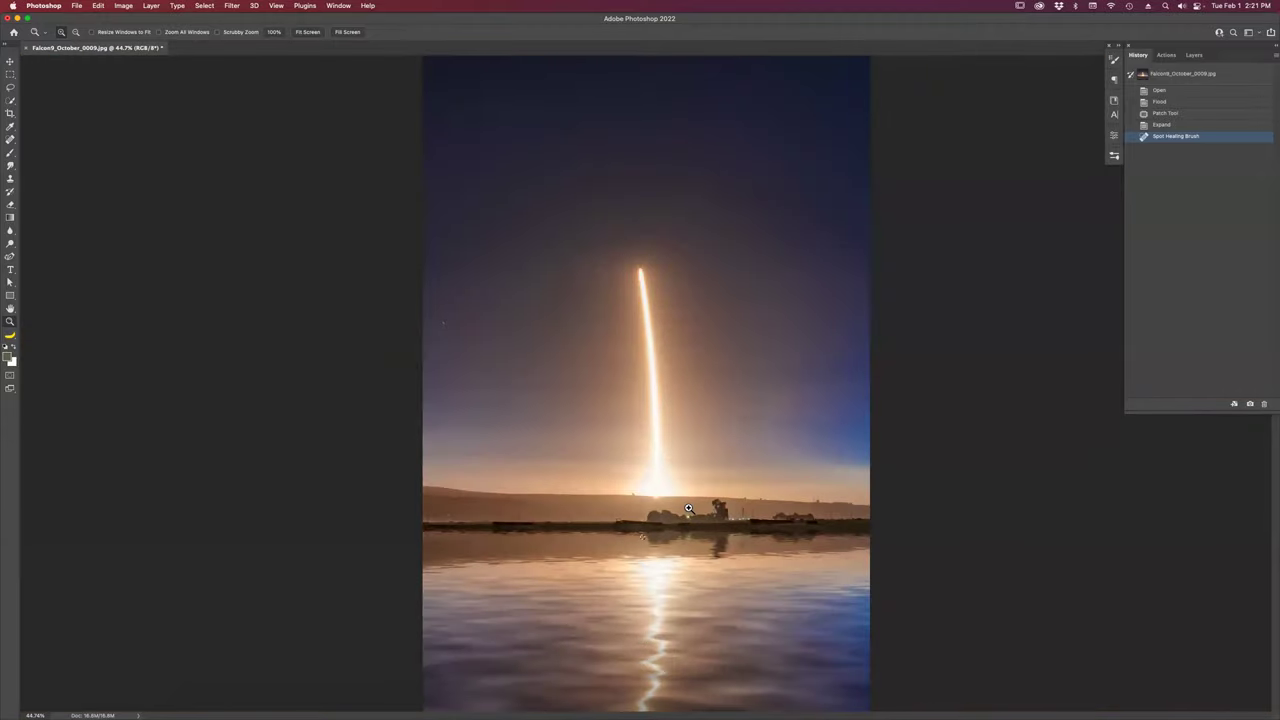
key("super+d")
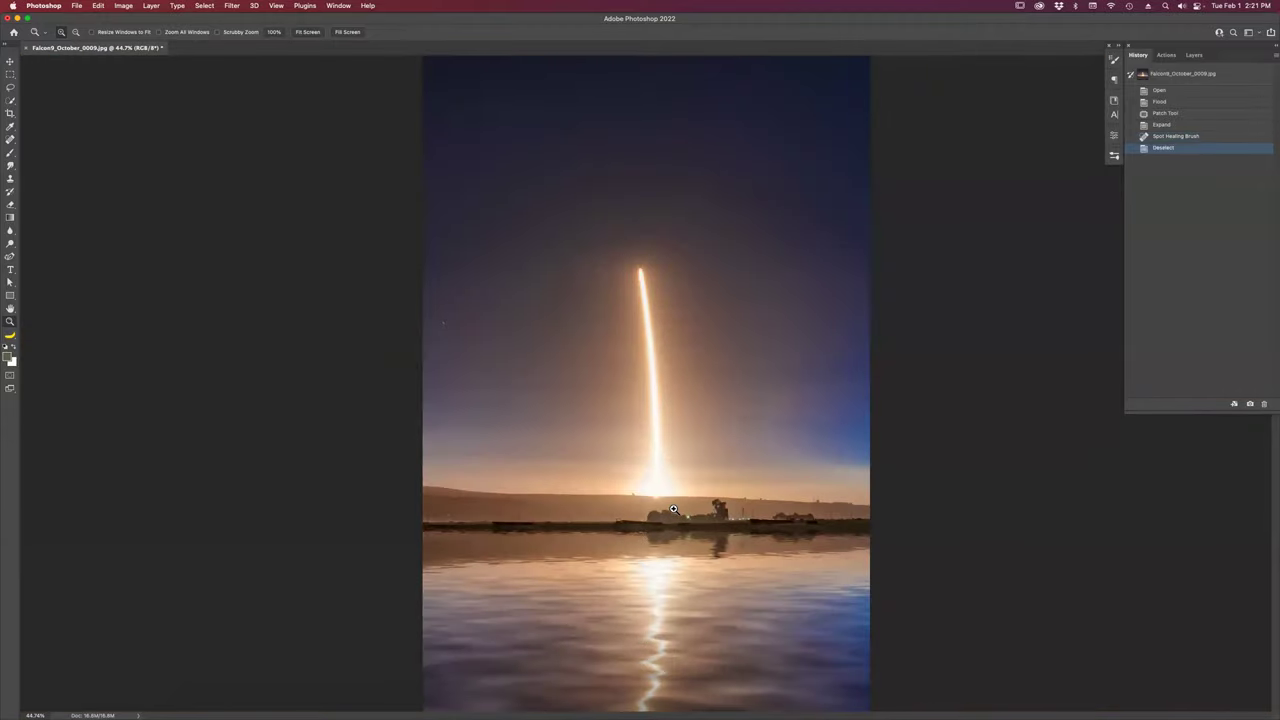
left_click_drag(667, 501, 736, 565)
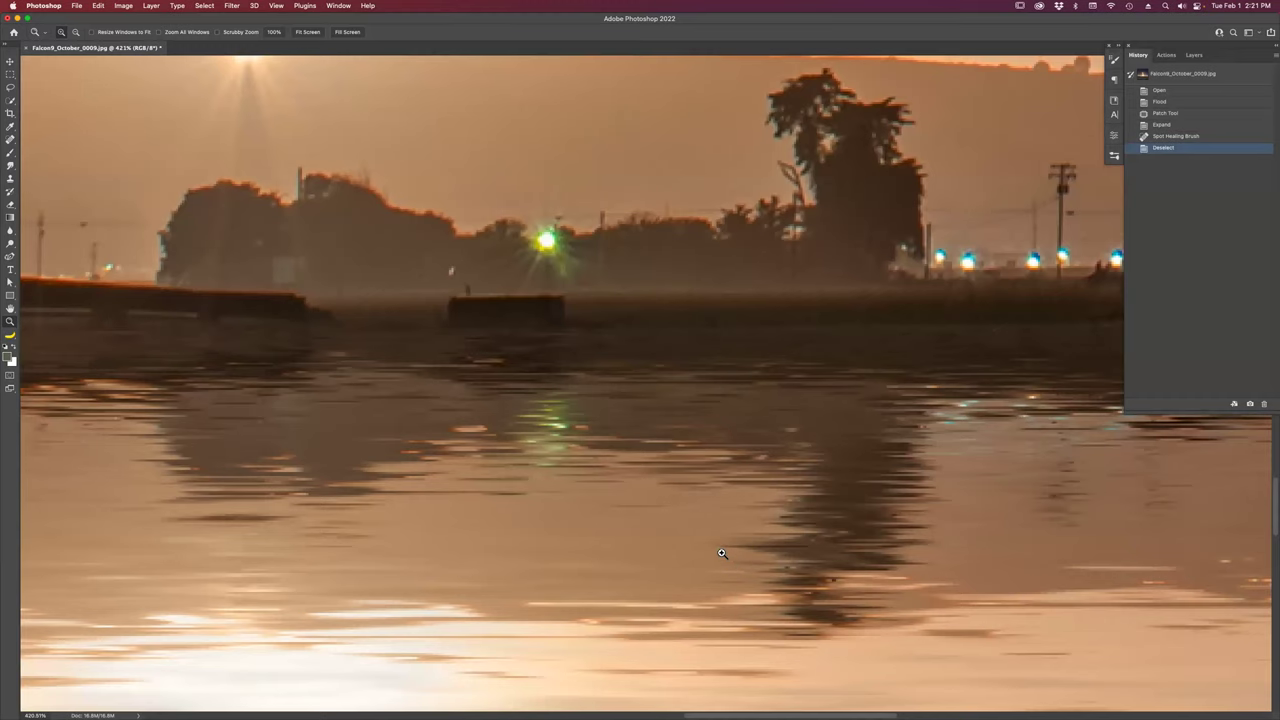
key("super+0")
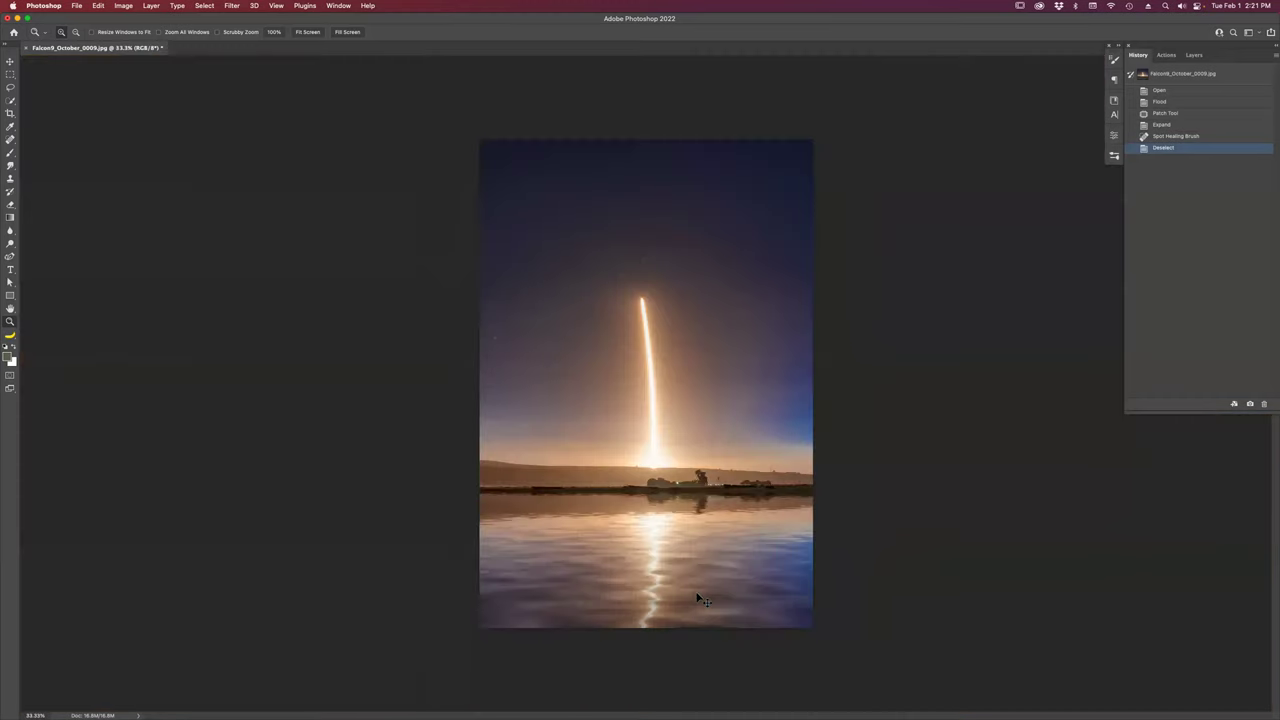
Close the rocket launch photo without saving and switch to Adobe Bridge.
key("super+w")
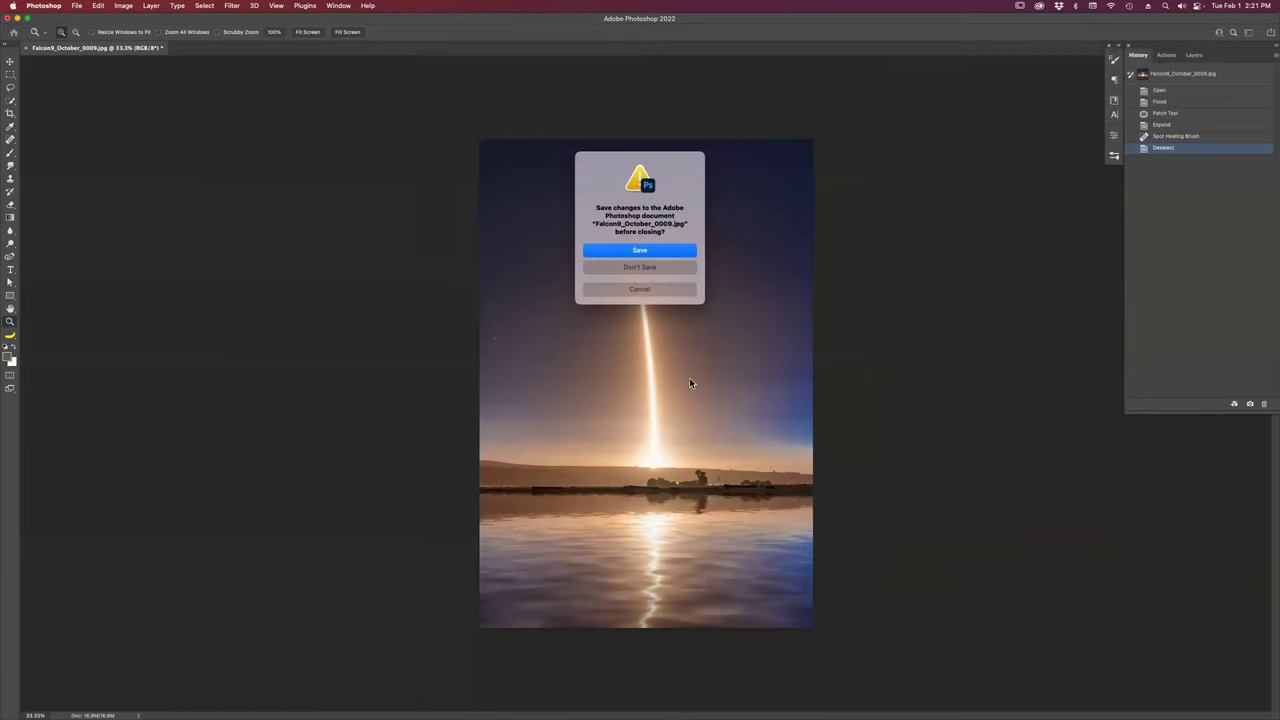
left_click(672, 268)
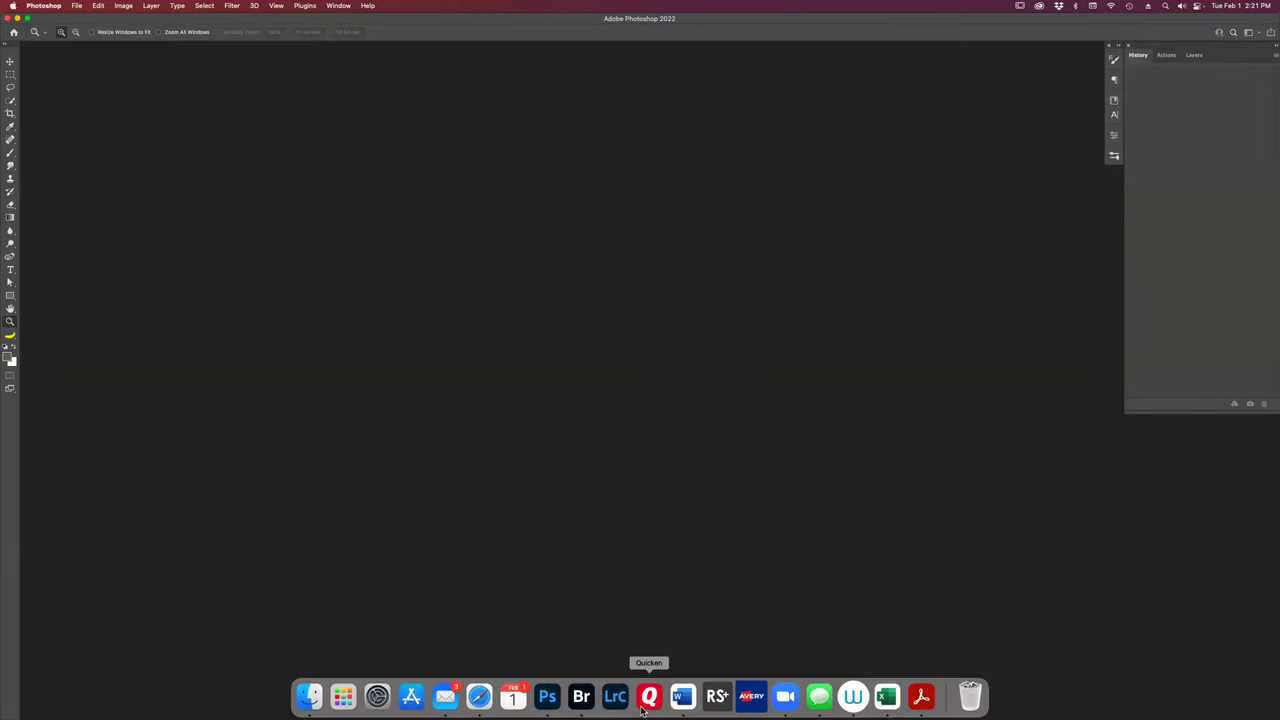
left_click(581, 697)
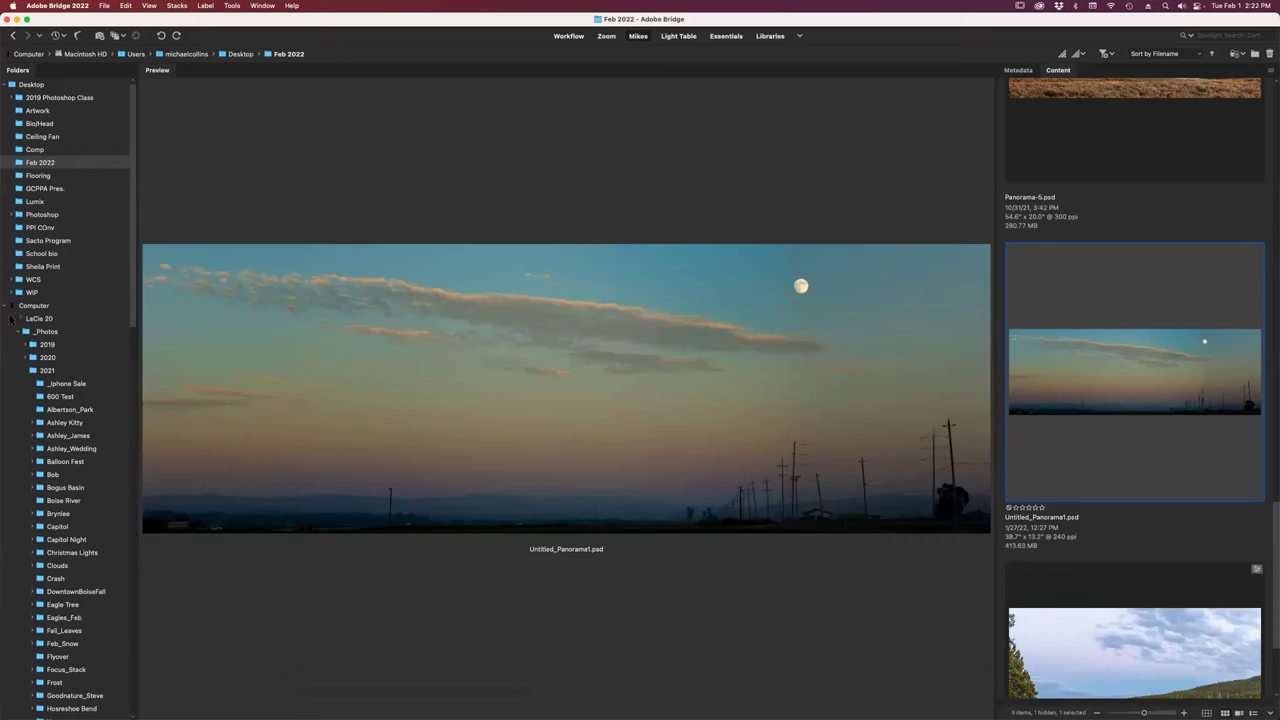
Collapse the Desktop and 2021 folders, open the Clouds folder inside Stock_Photos and expand its subfolders.
left_click(6, 85)
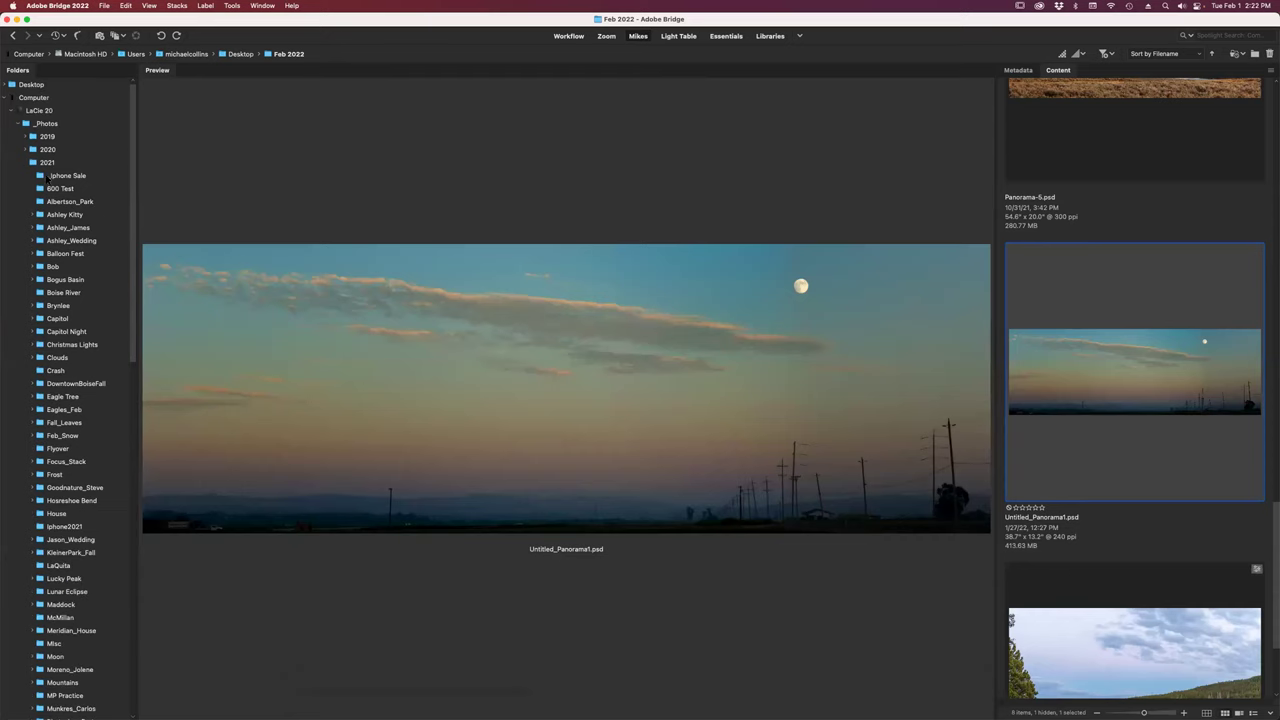
left_click(26, 163)
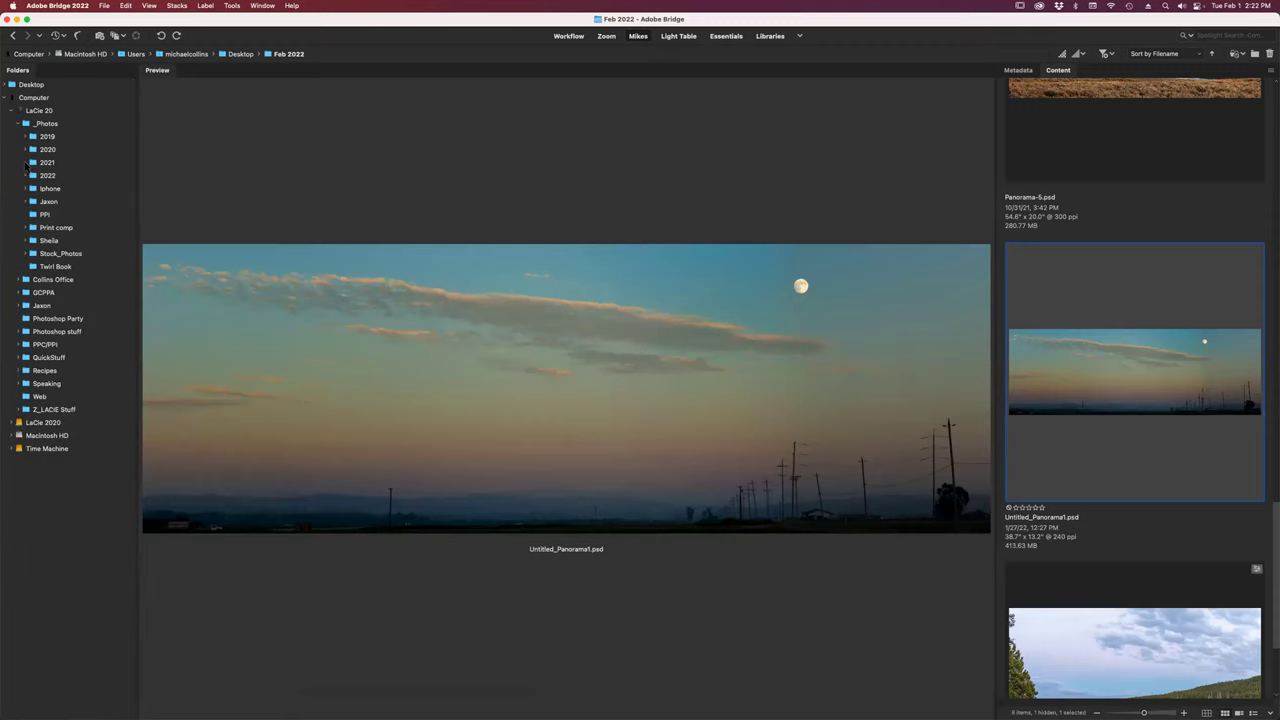
left_click(26, 254)
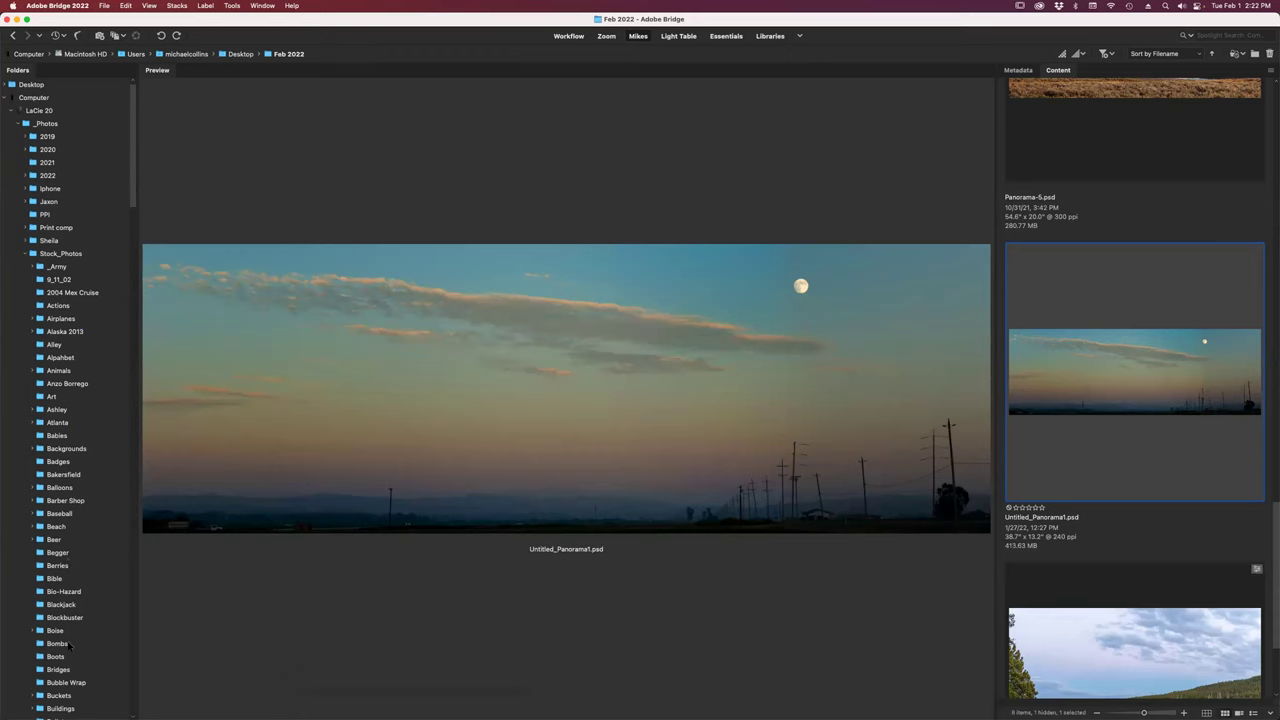
scroll(70, 551, "down", 5)
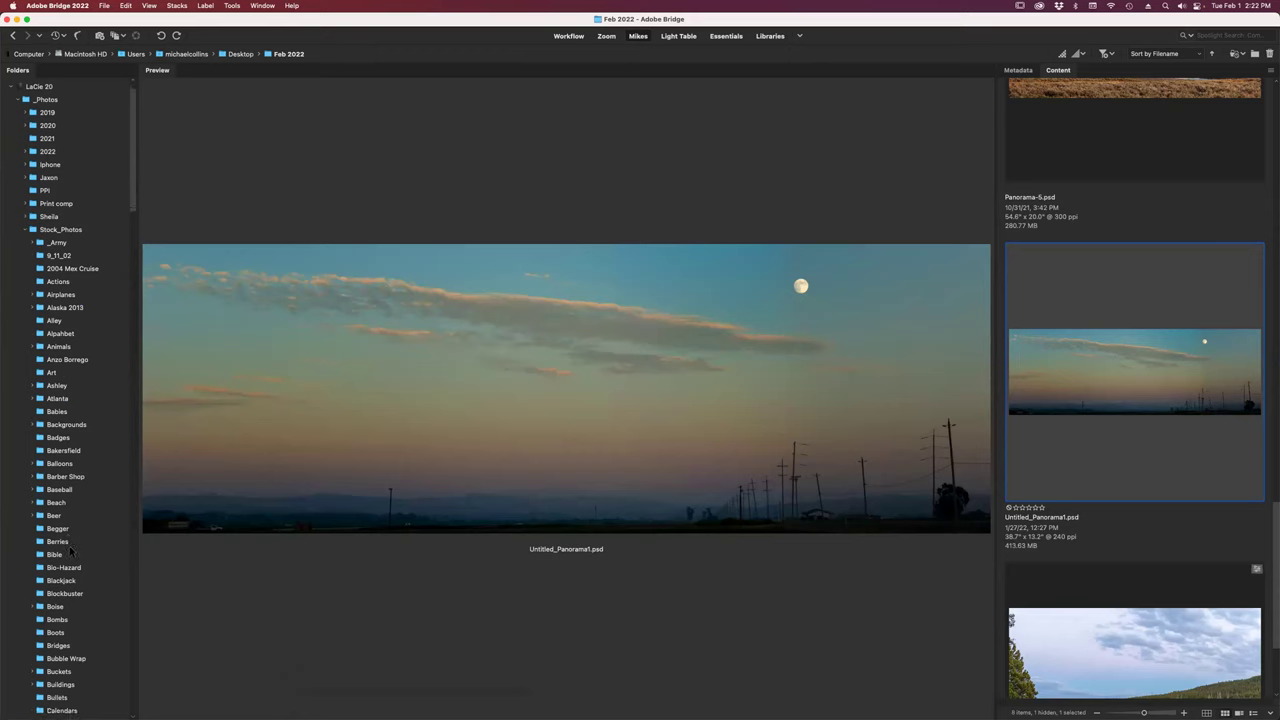
scroll(70, 551, "down", 20)
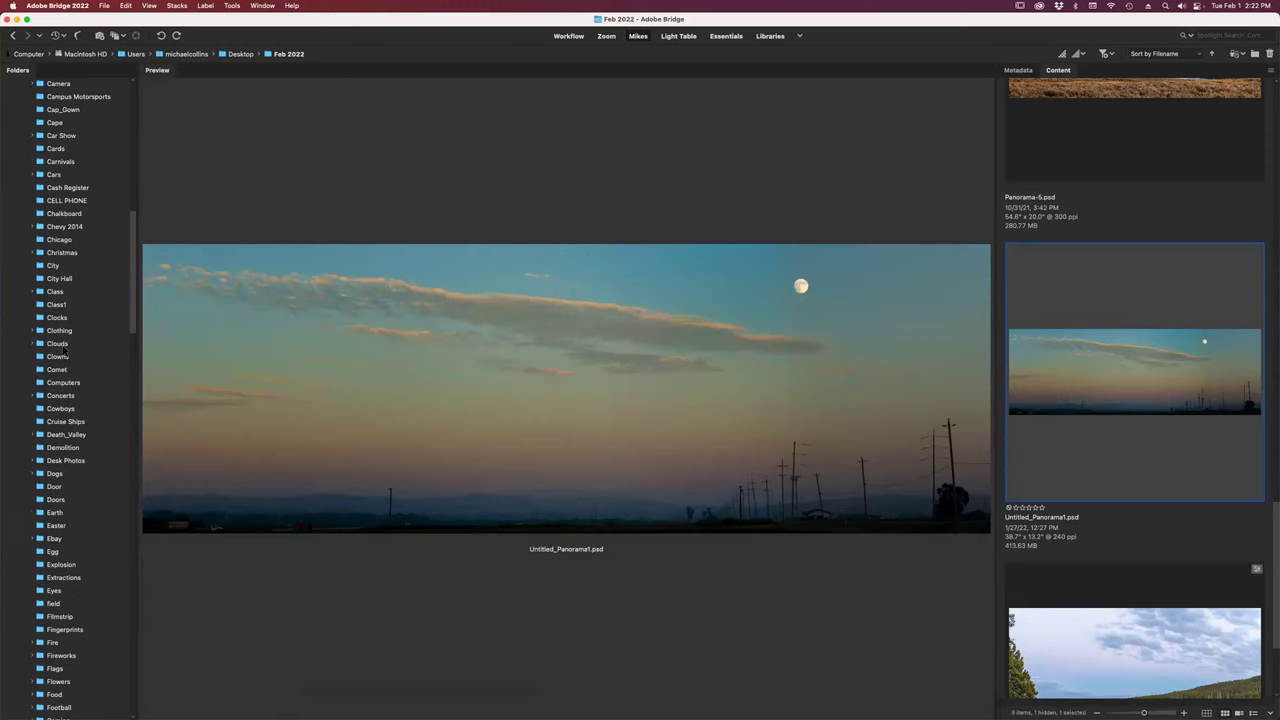
left_click(60, 344)
left_click(33, 344)
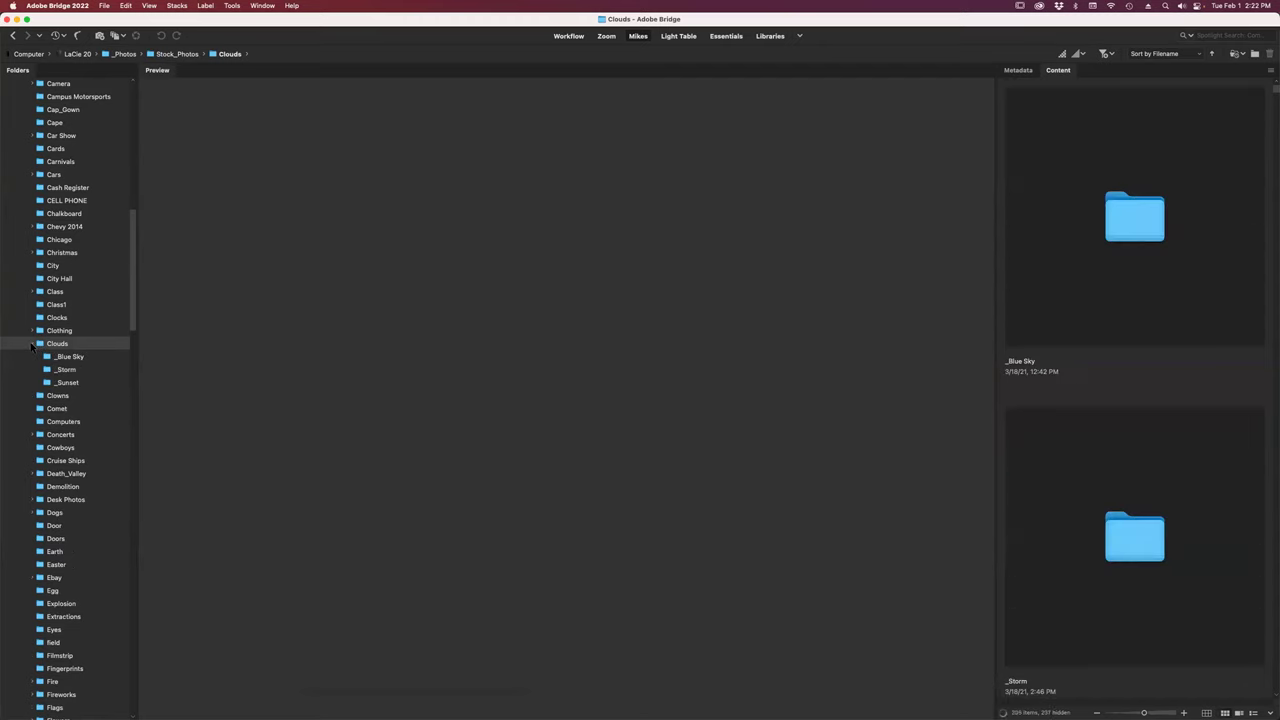
Browse the _Blue Sky folder, preview Blue Sky002.jpg and Blue Sky003.jpg, and open Blue Sky003.jpg in Photoshop.
left_click(68, 357)
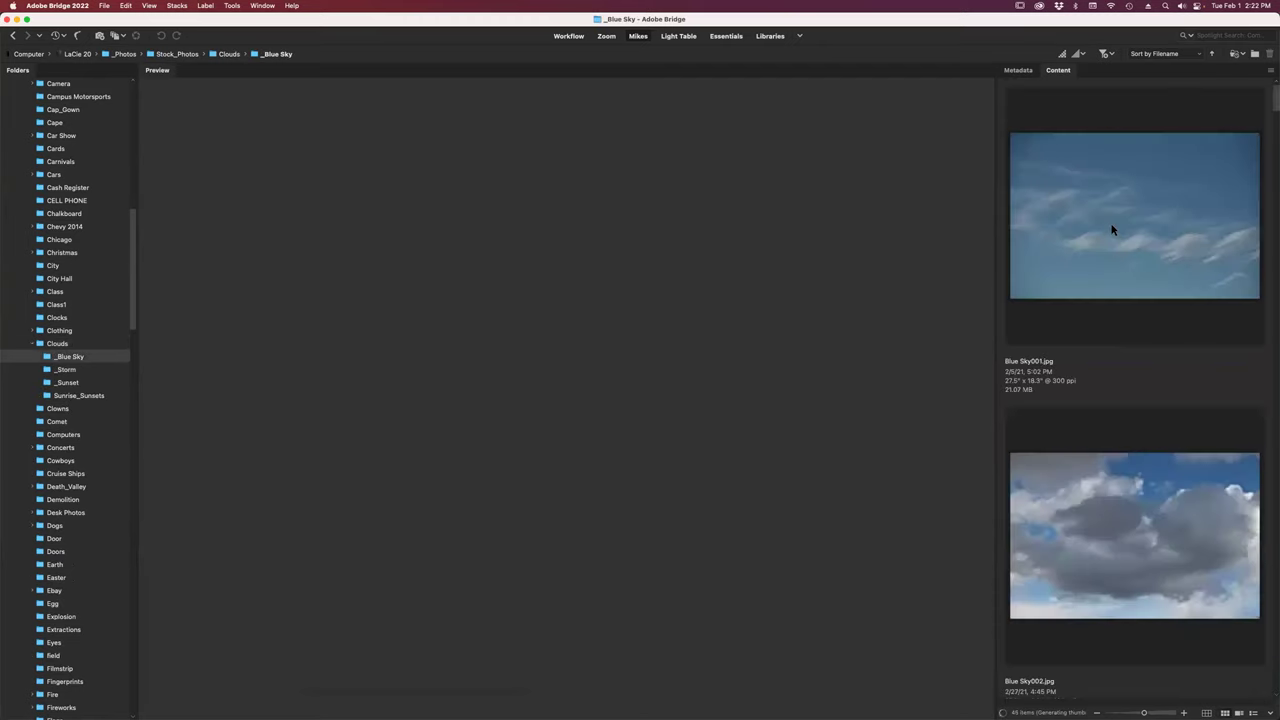
left_click(1132, 515)
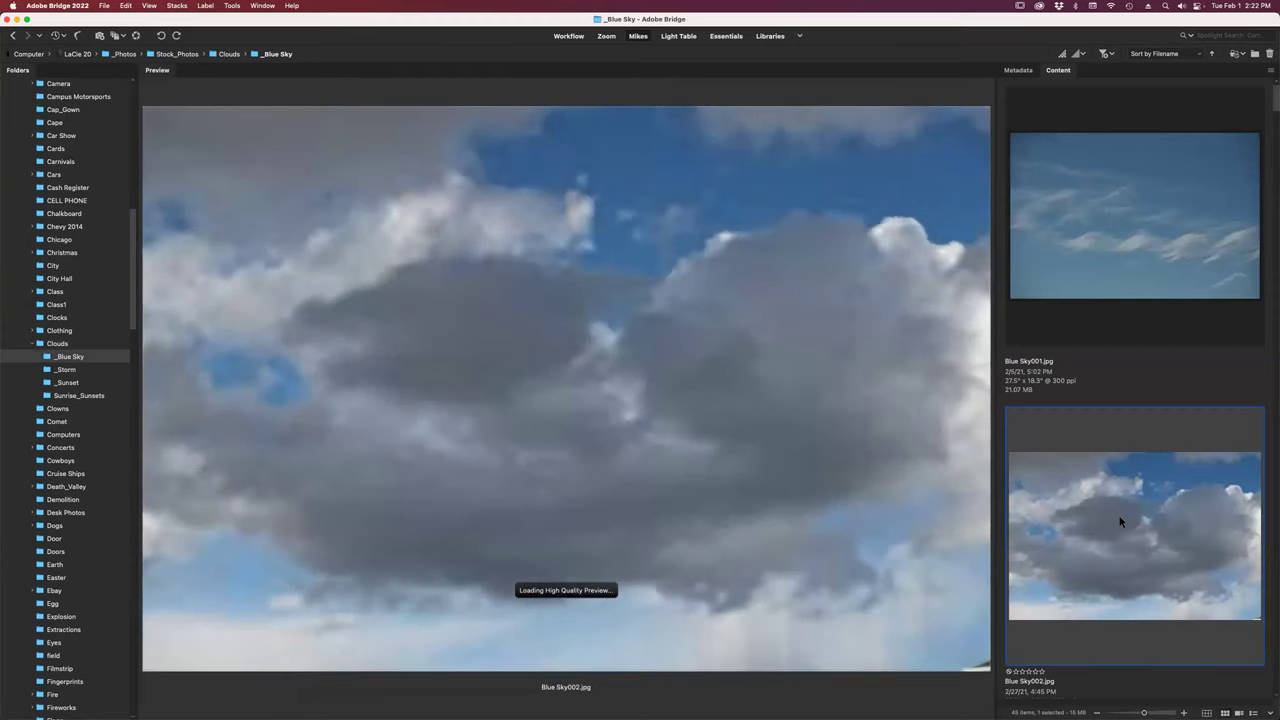
scroll(1120, 518, "down", 5)
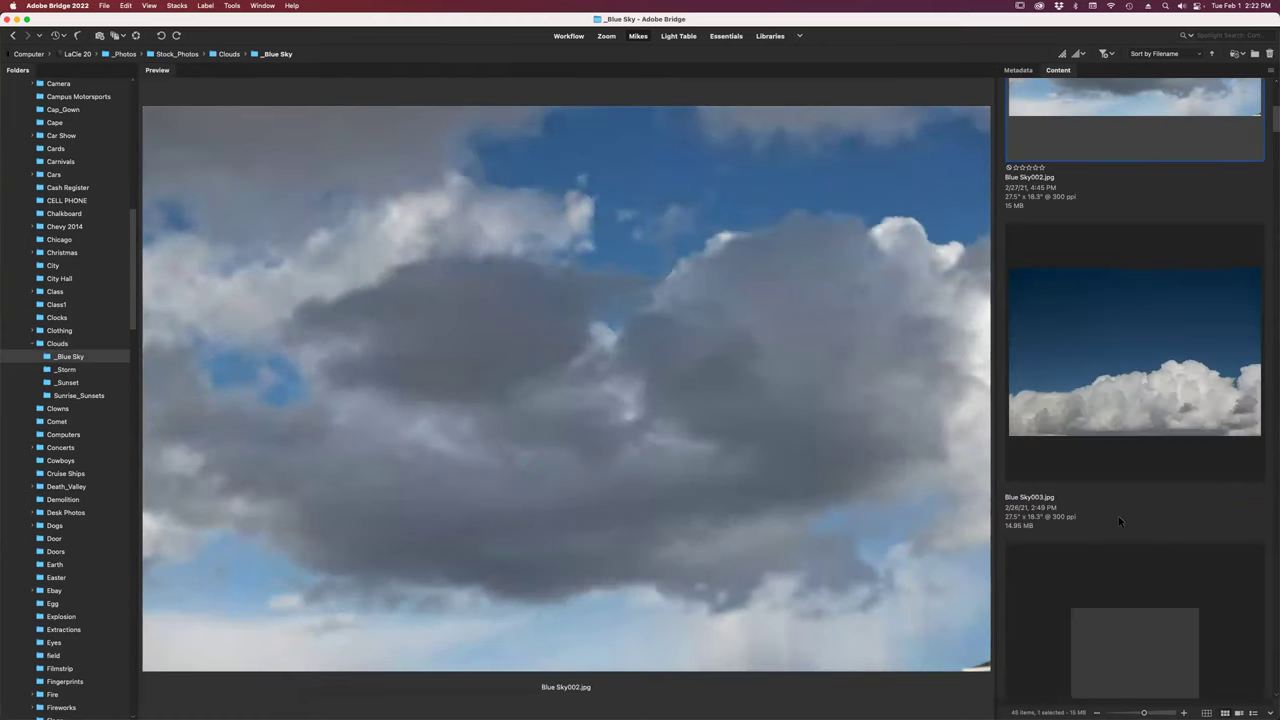
left_click(1120, 406)
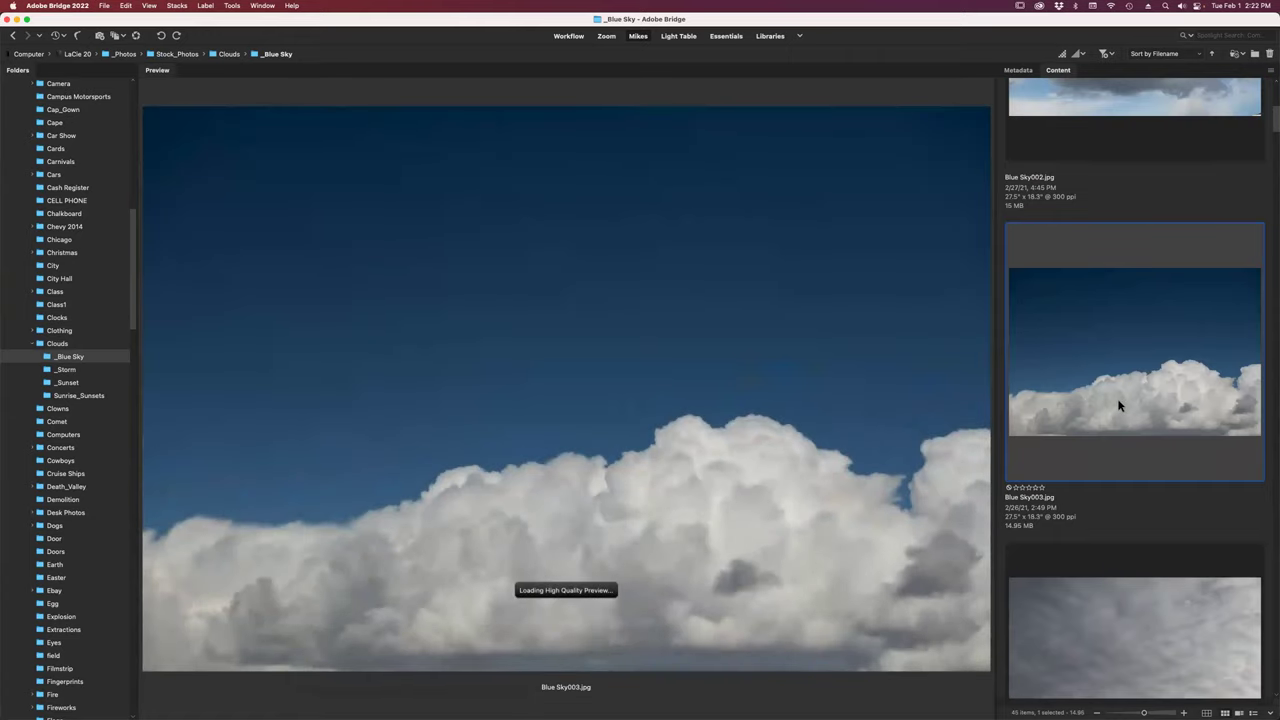
double_click(1119, 405)
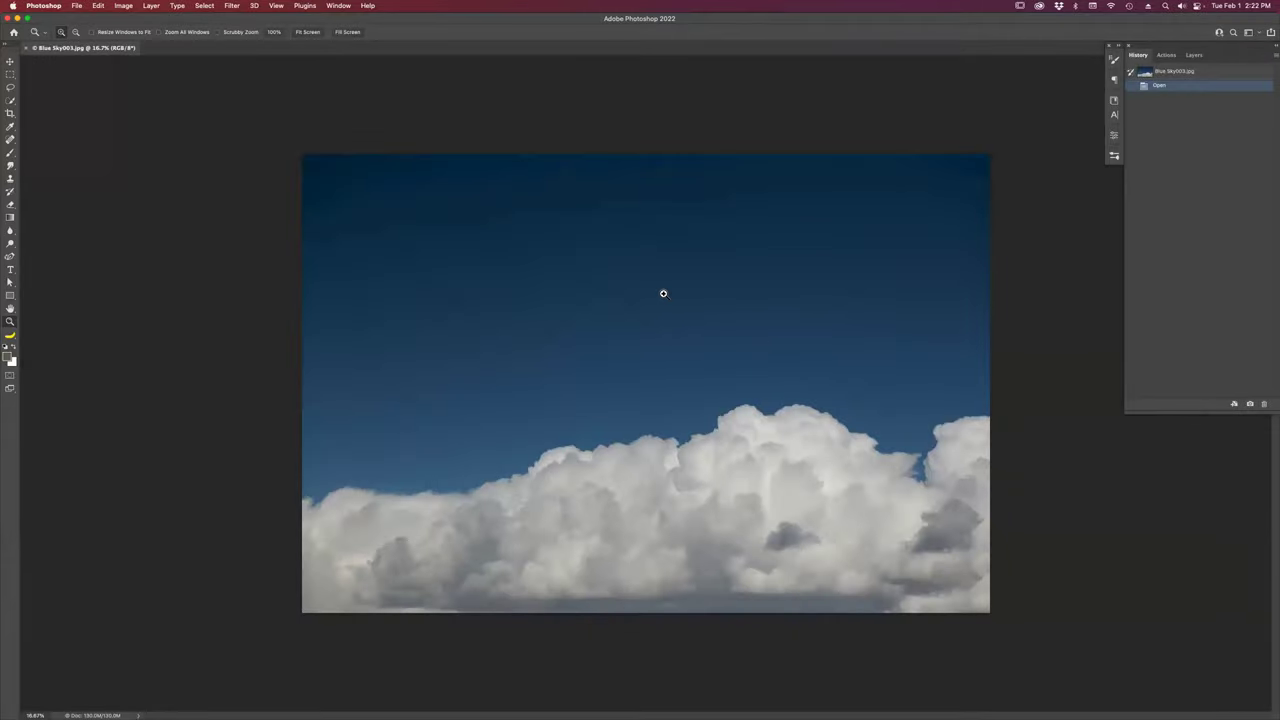
Extend the canvas below the clouds using the Crop tool with Content-Aware fill enabled.
key("c")
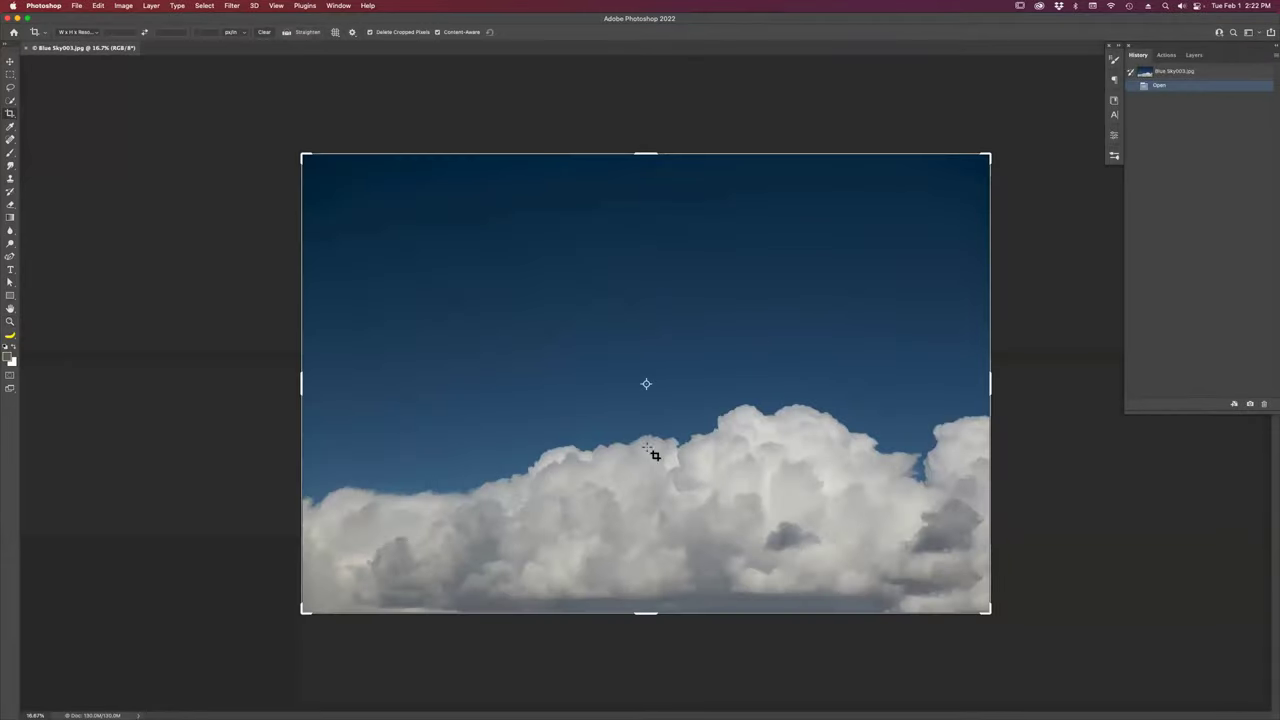
left_click_drag(645, 610, 643, 637)
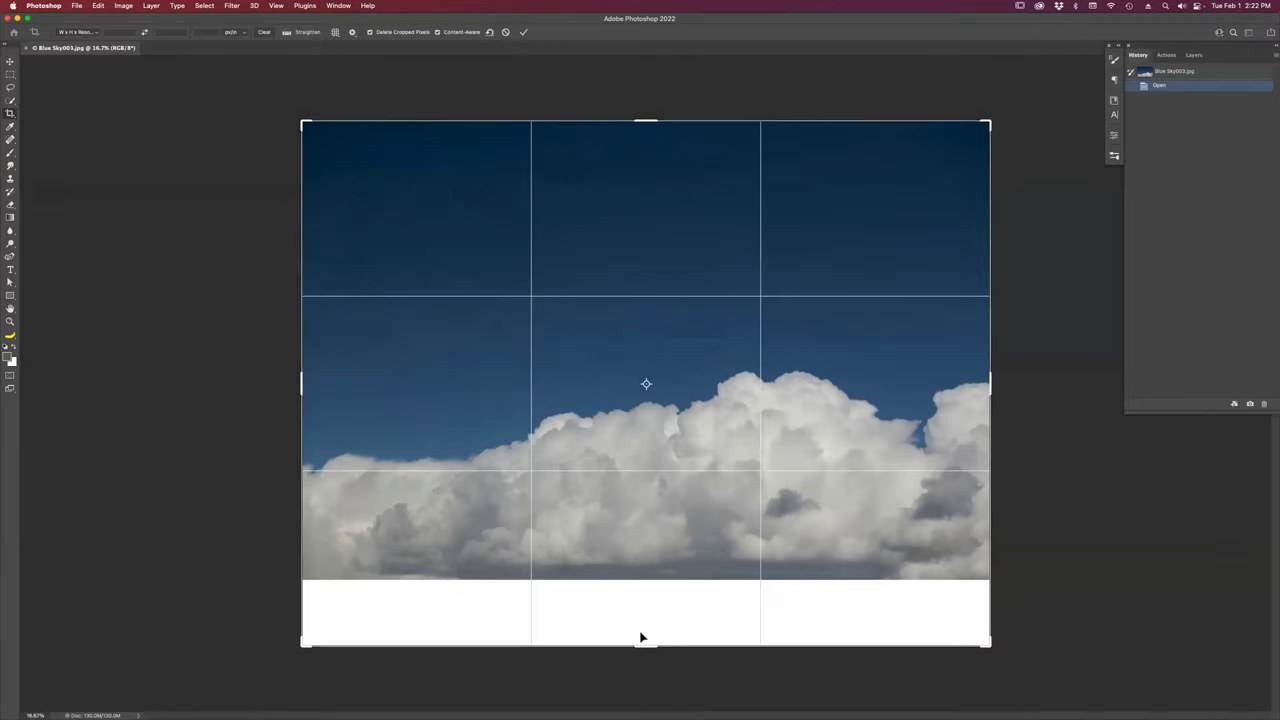
left_click(439, 32)
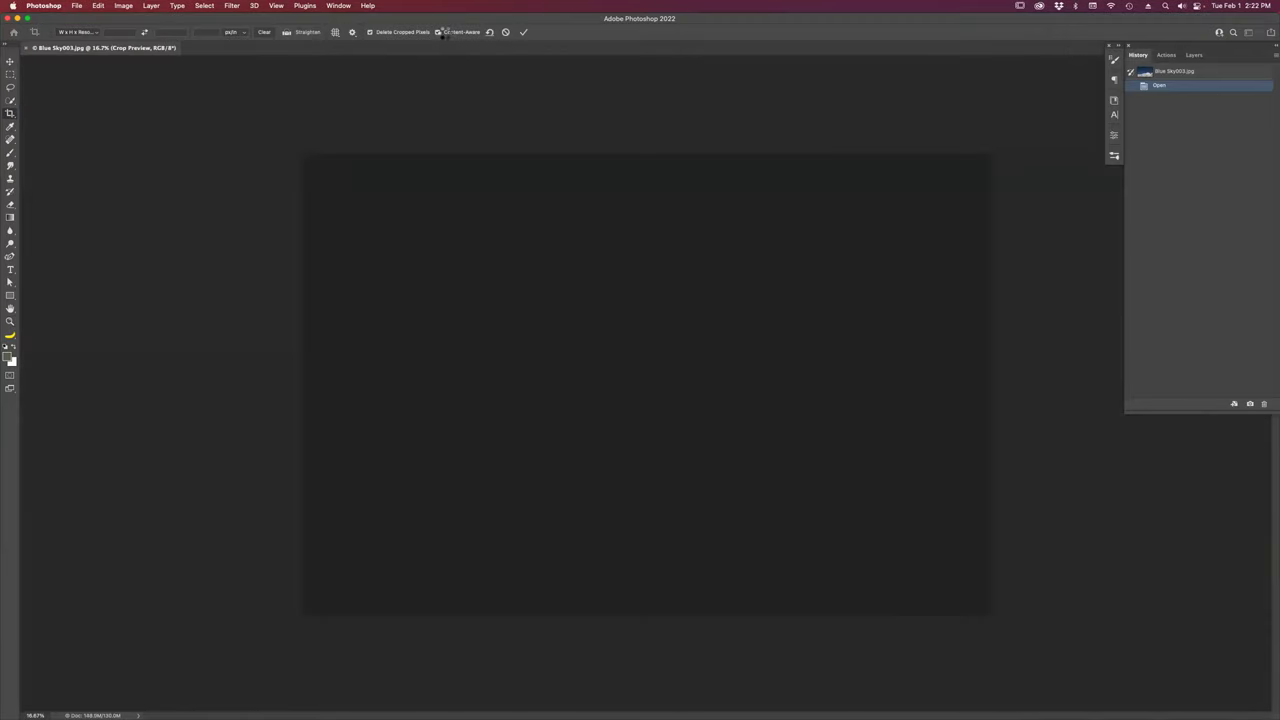
key("Return")
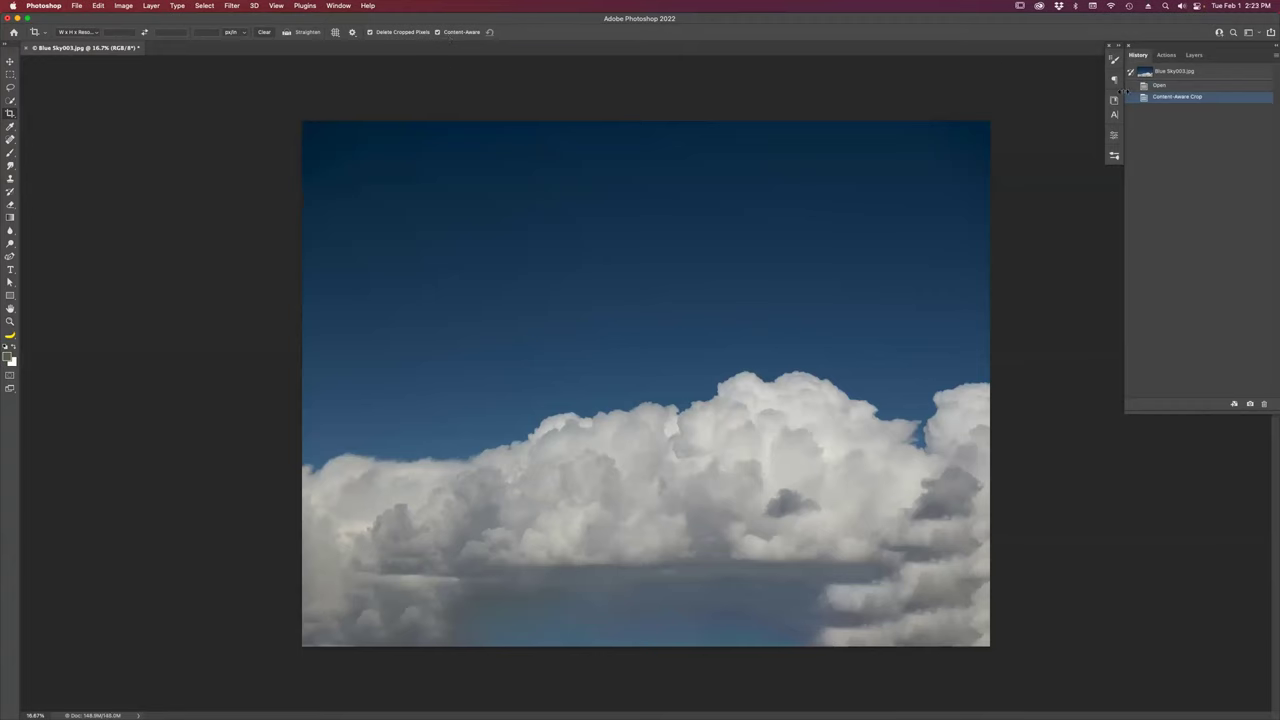
Duplicate the Background layer of the extended cloud photo.
left_click(1273, 58)
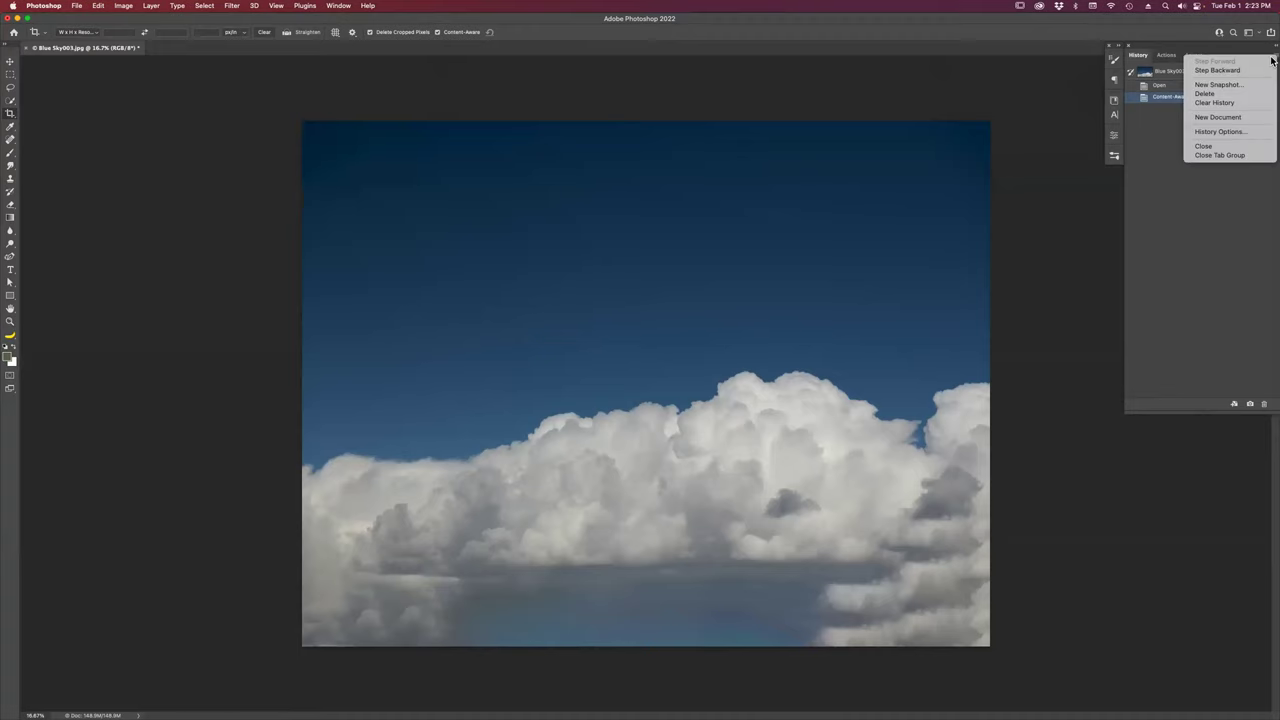
left_click(1200, 60)
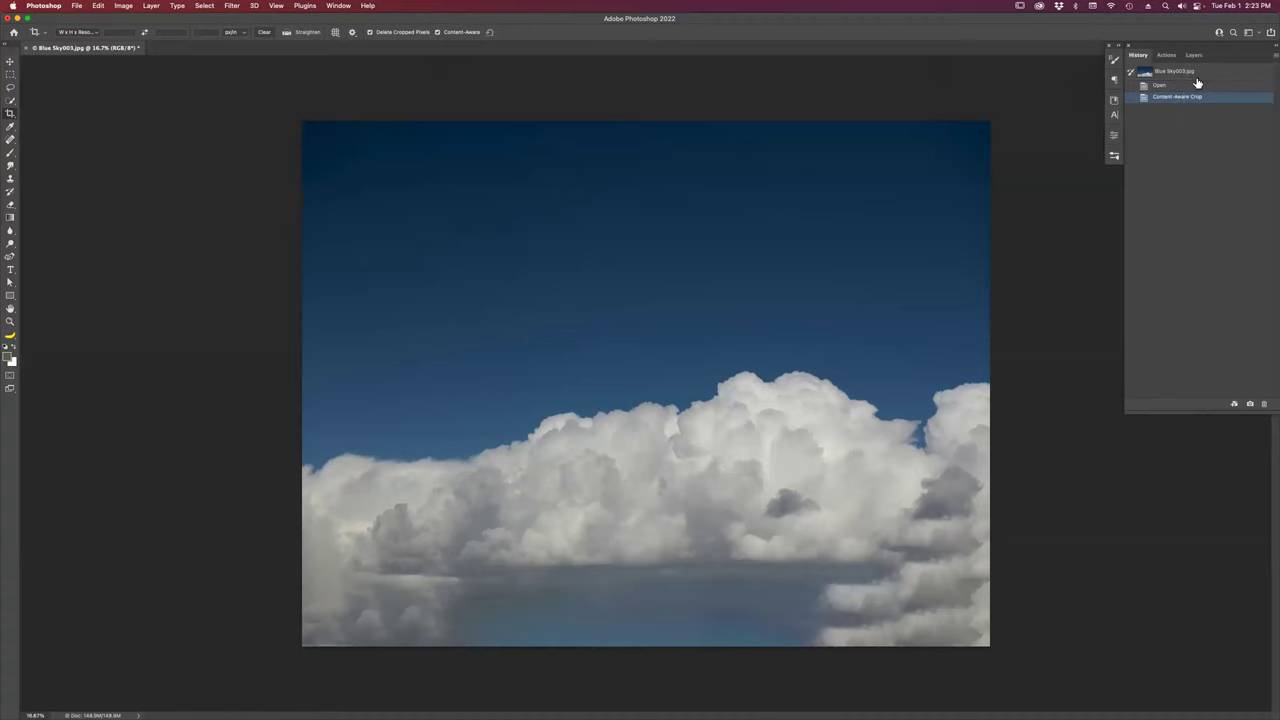
left_click(1194, 55)
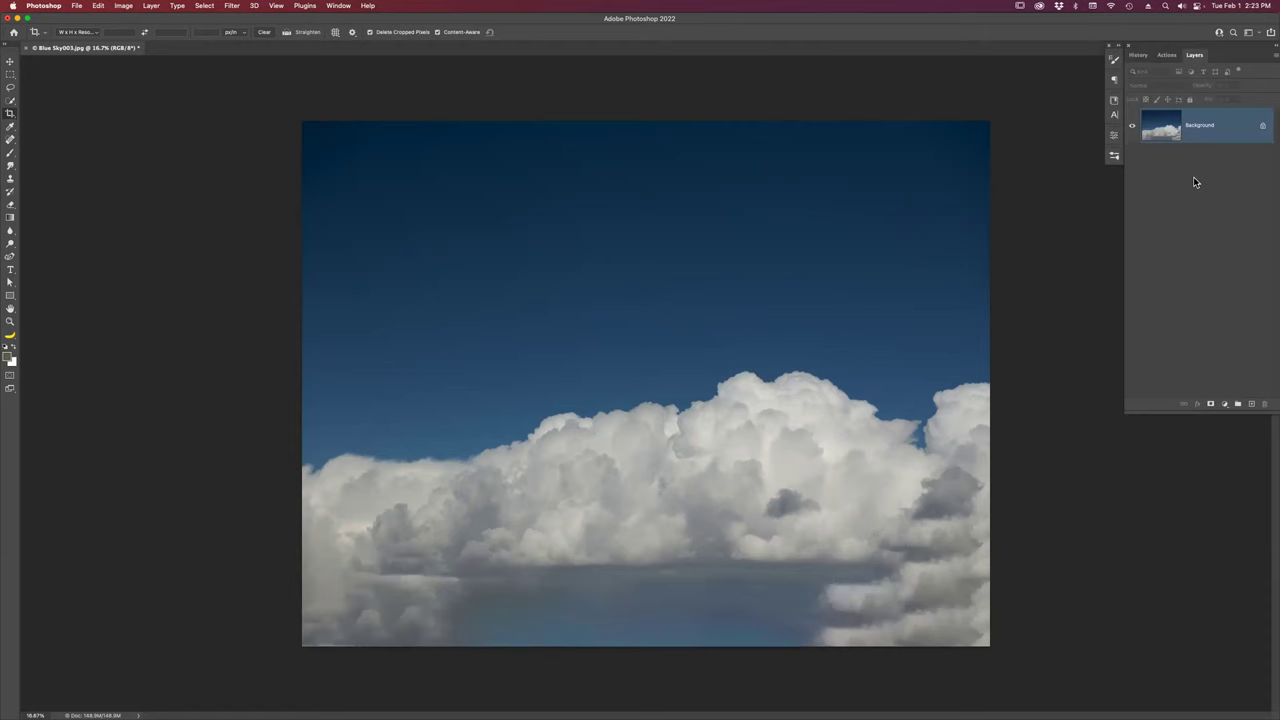
key("super+j")
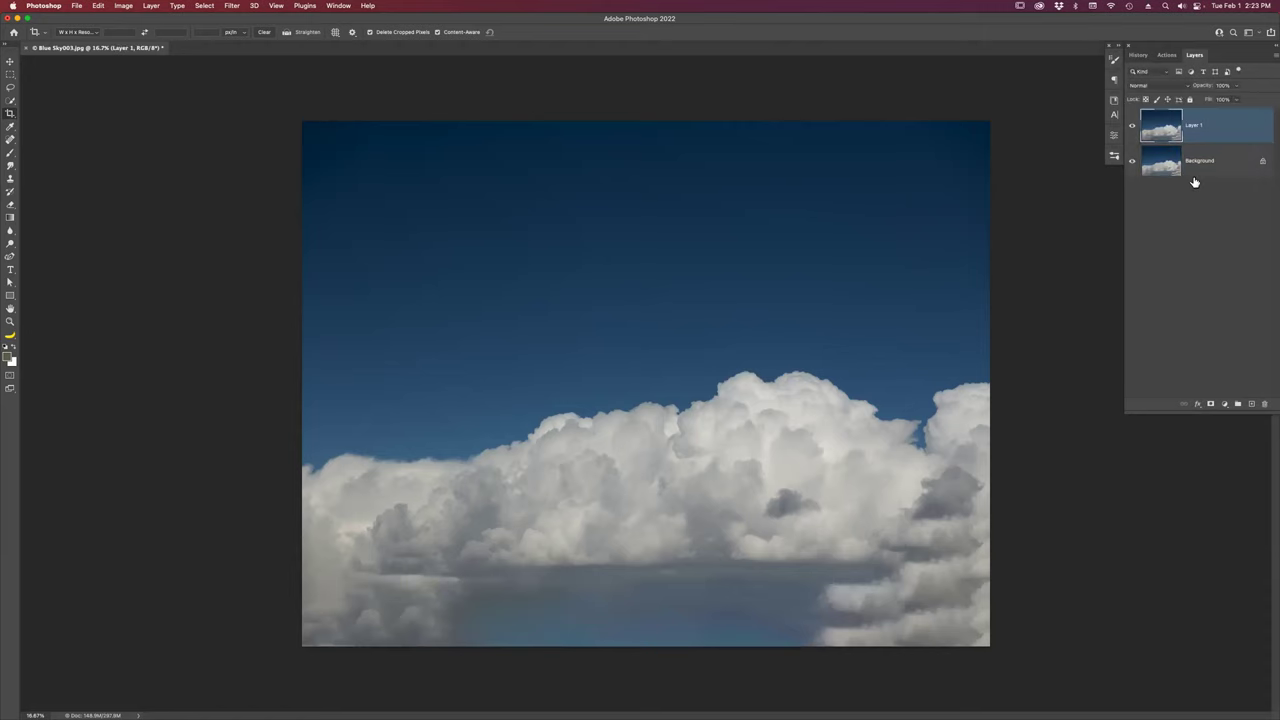
Open the Flaming Pear Flood 2 filter on the duplicate layer, maximize its window and enlarge the preview to 25%.
left_click(240, 8)
mouse_move(286, 236)
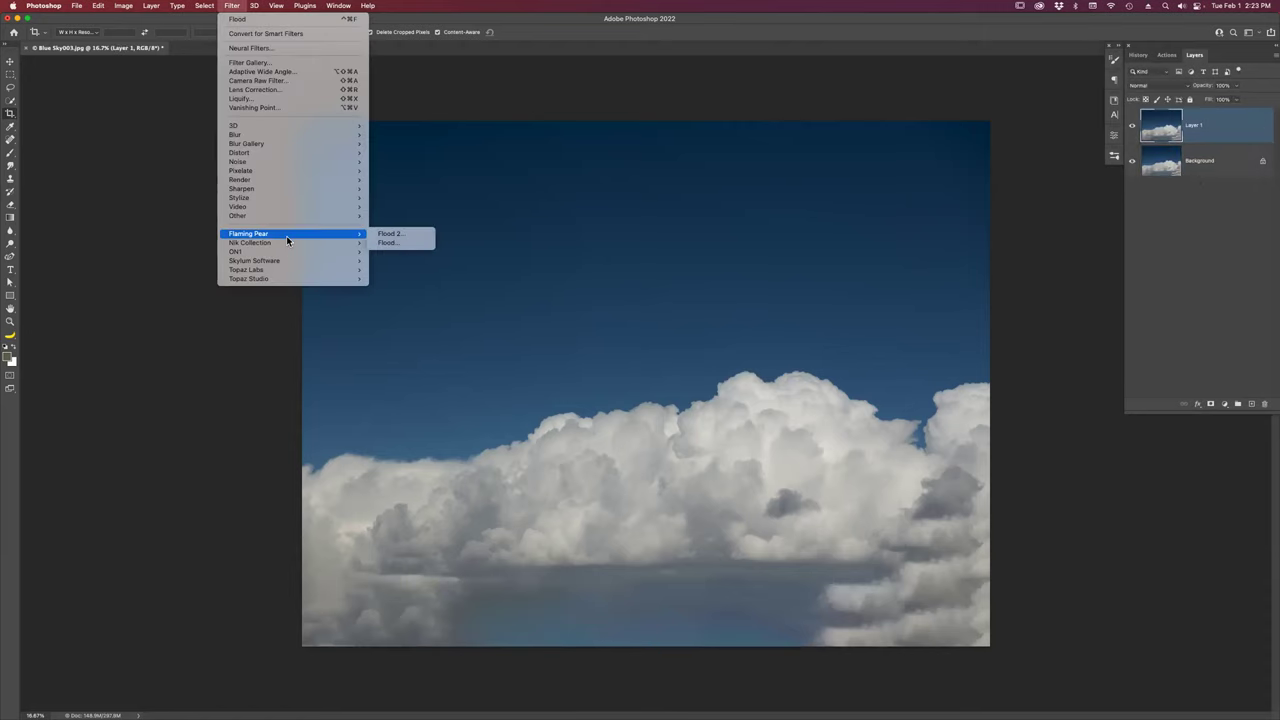
left_click(405, 235)
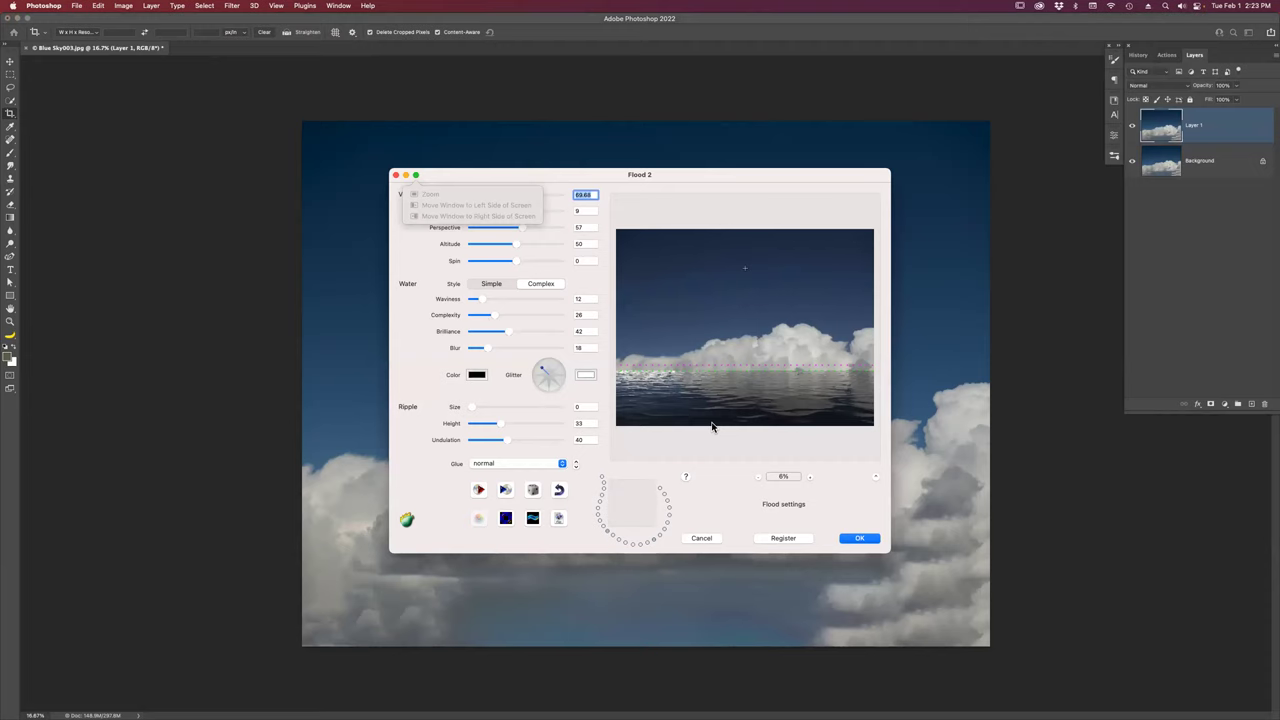
left_click(415, 176)
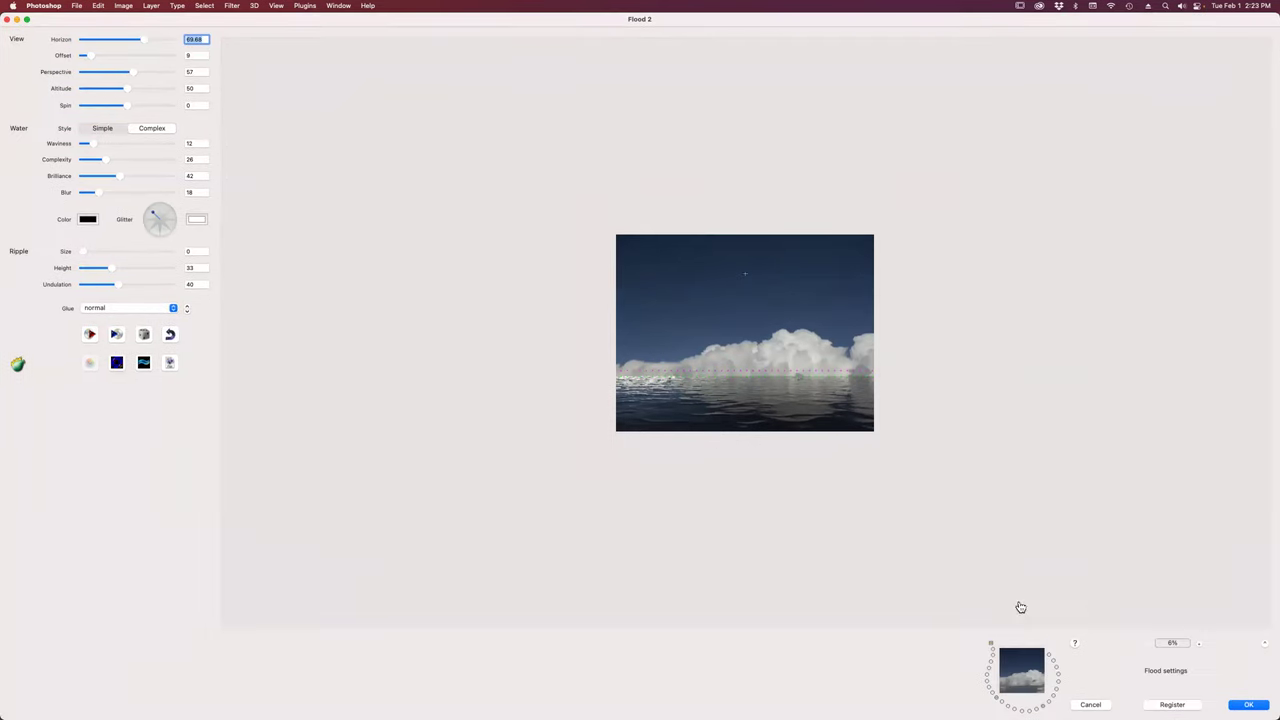
left_click(1199, 647)
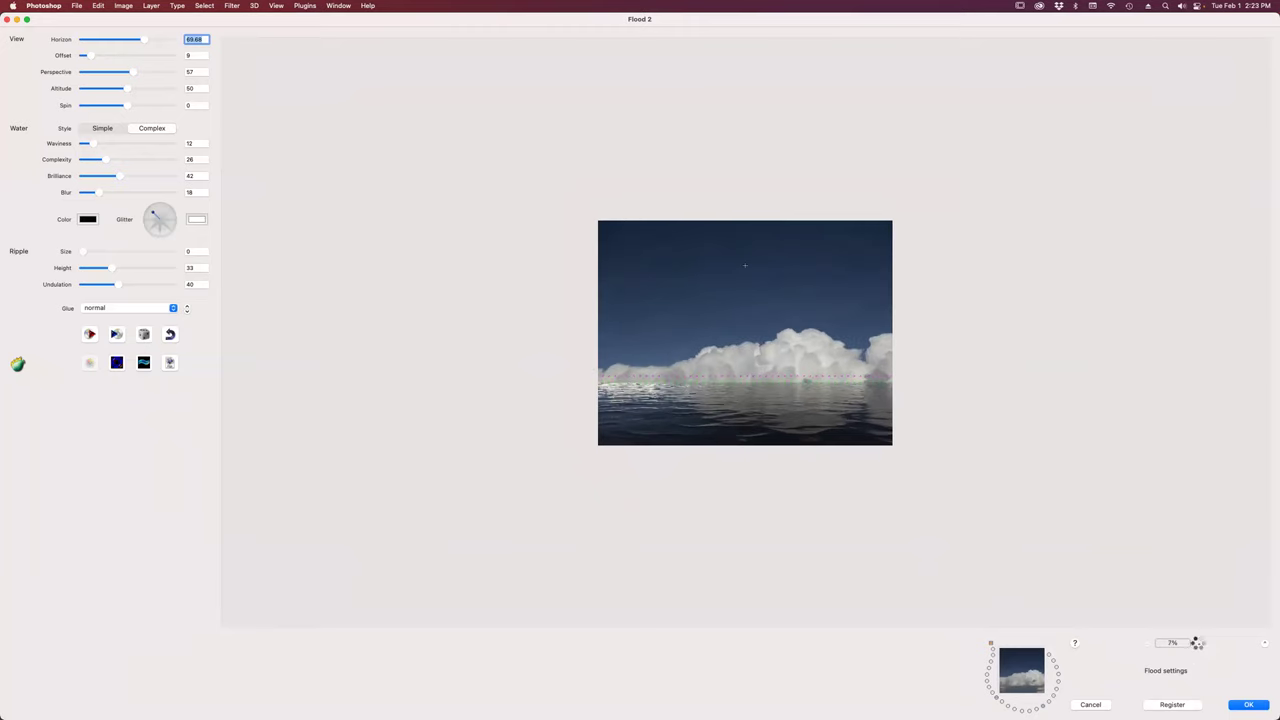
left_click(1199, 647)
left_click(1199, 647)
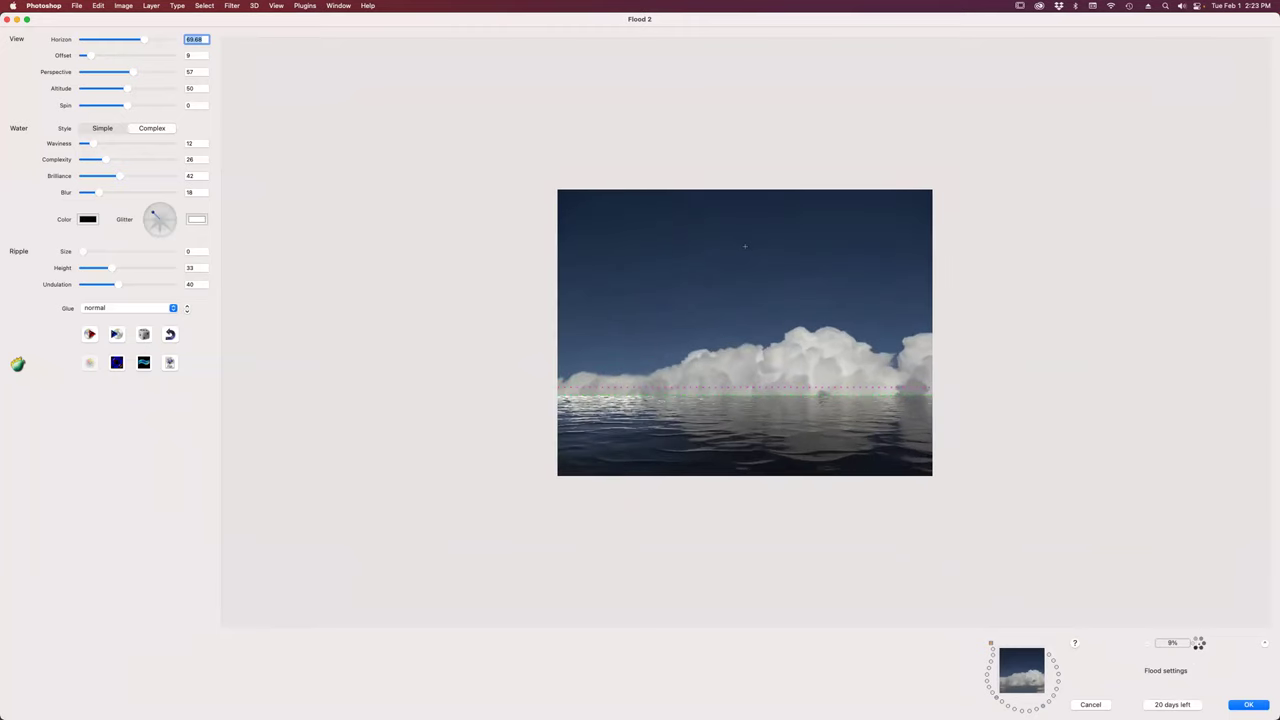
left_click(1199, 647)
left_click(1199, 647)
left_click(1199, 647)
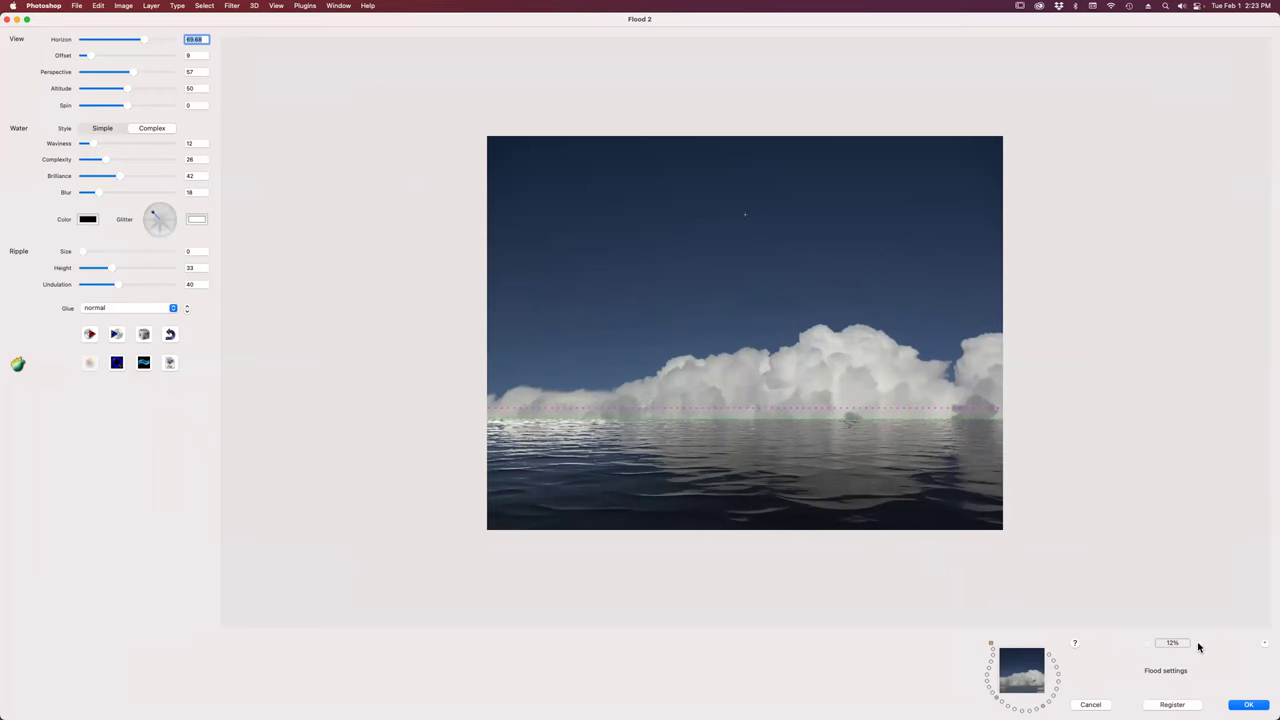
left_click(1199, 647)
left_click(1199, 647)
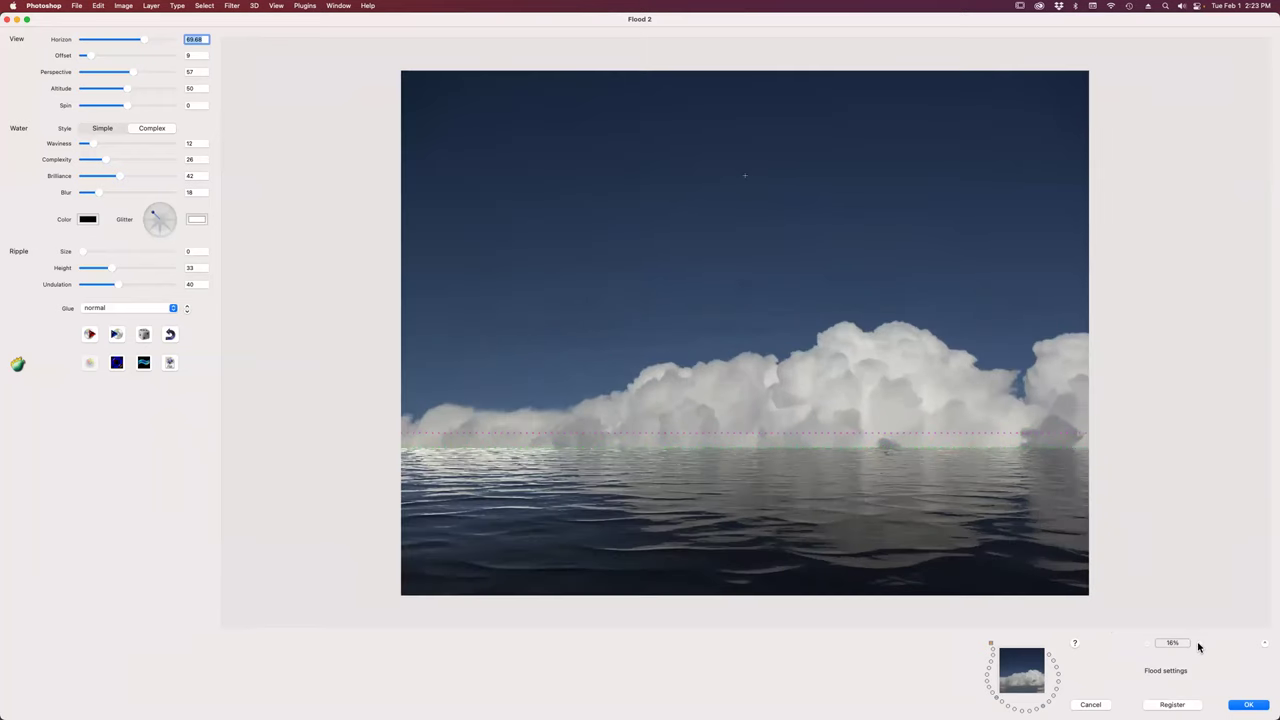
left_click(1199, 647)
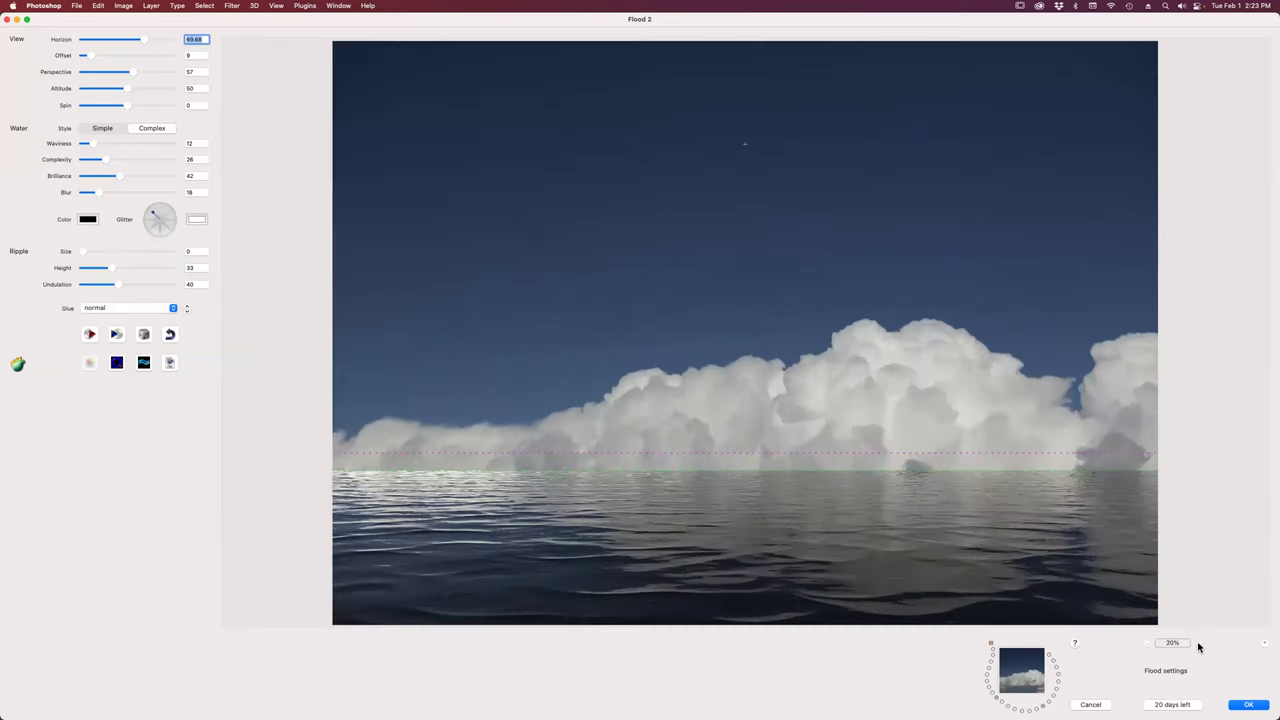
left_click(1199, 647)
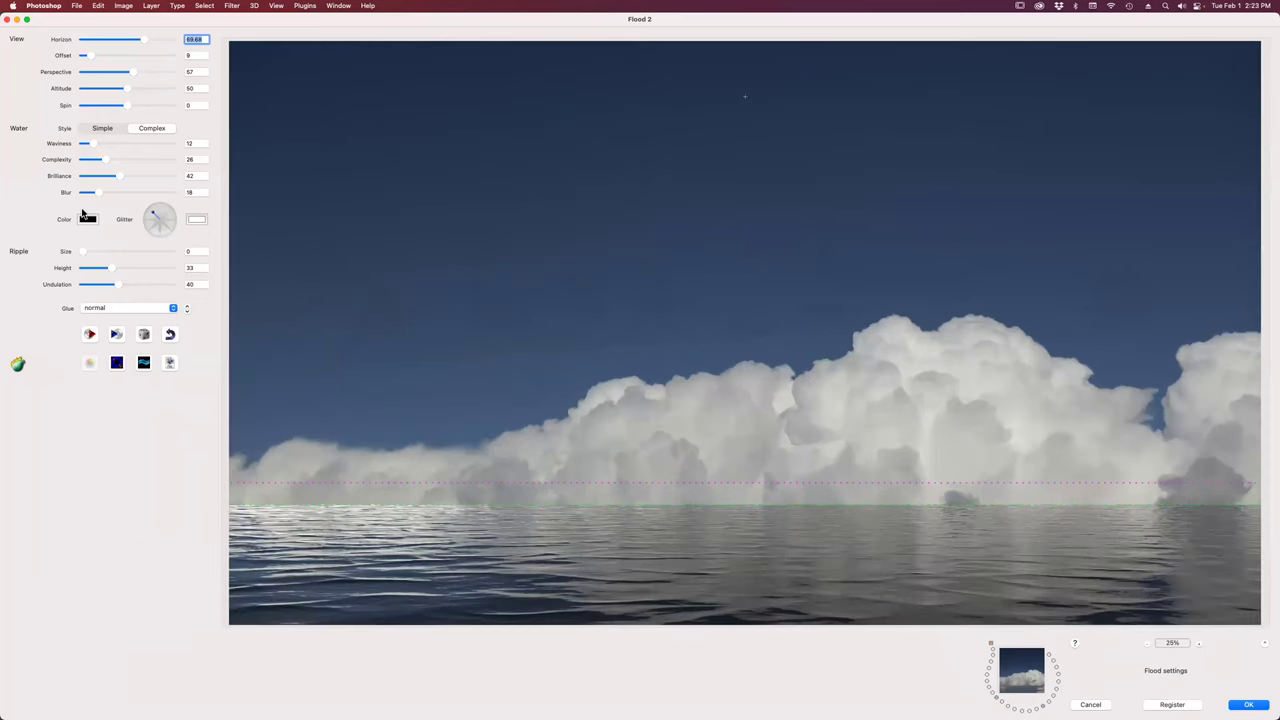
Calm the water by setting Waviness to about 4.31, and set the view Offset to about 4.77.
left_click_drag(92, 145, 75, 147)
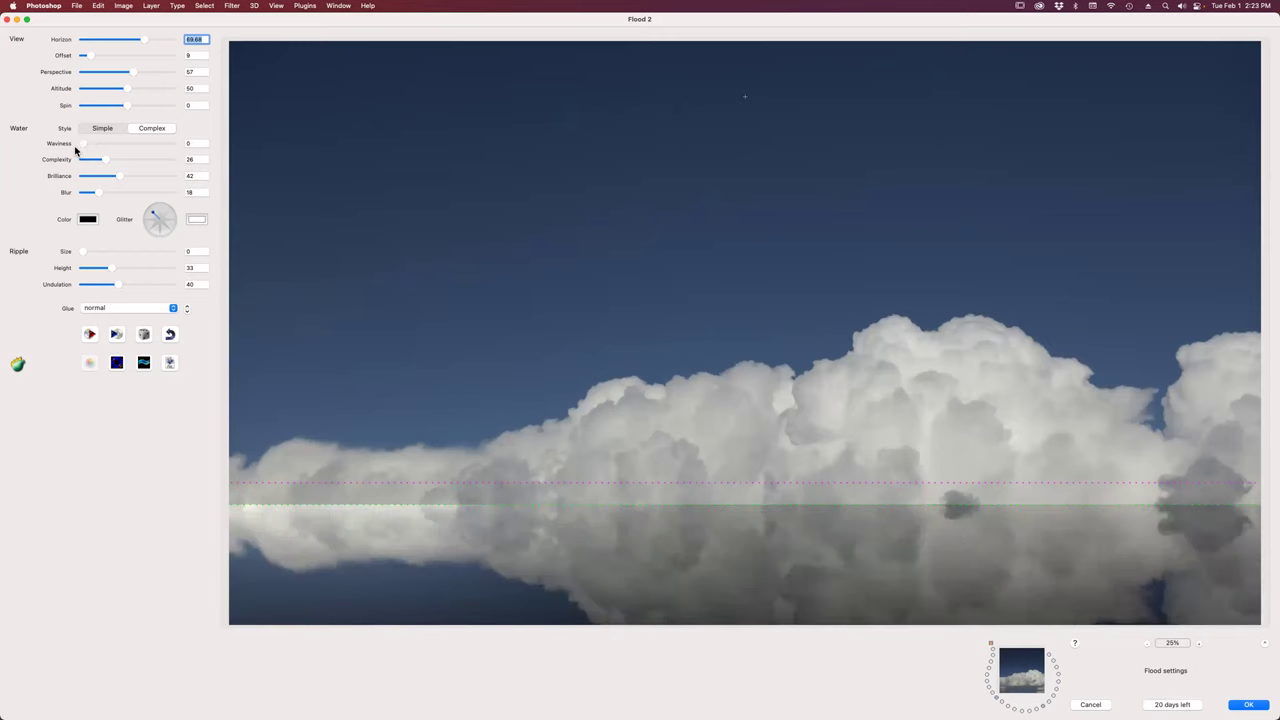
left_click_drag(86, 147, 89, 147)
left_click(83, 59)
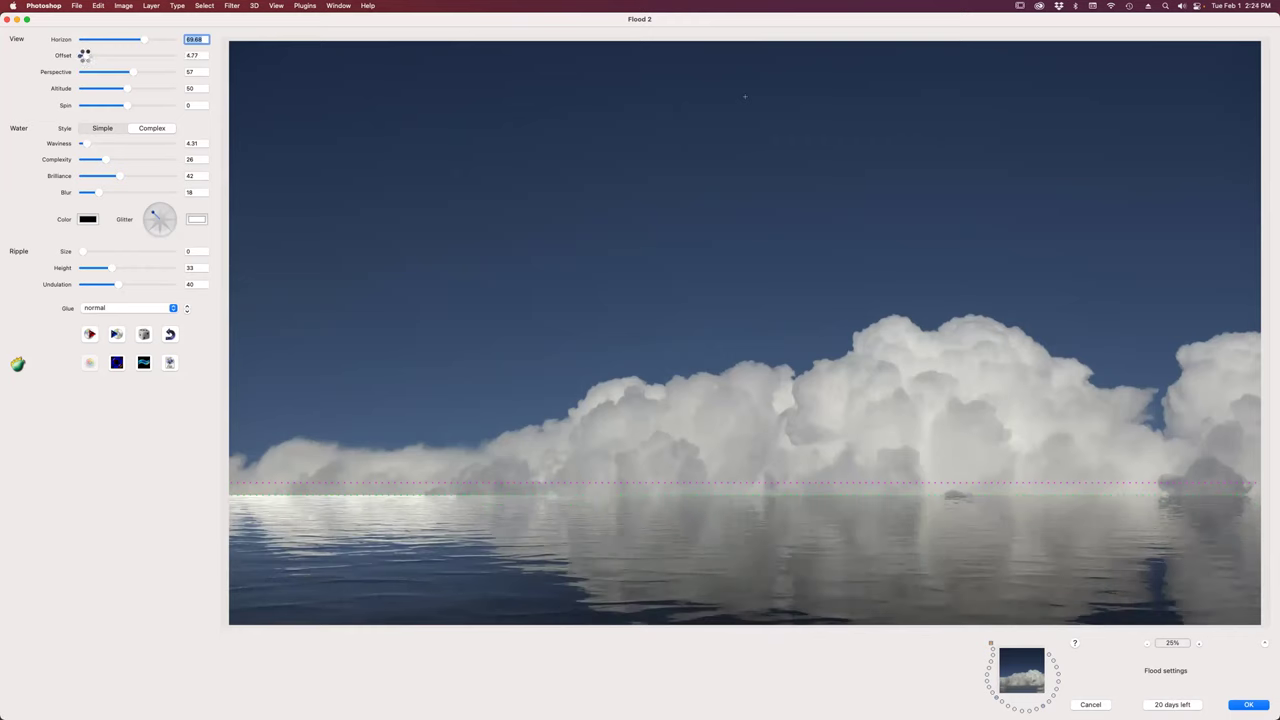
Set the water's Complexity to about 12.83 and Brilliance to about 57.45, with the view Perspective at about 33.44.
left_click(93, 159)
left_click(128, 180)
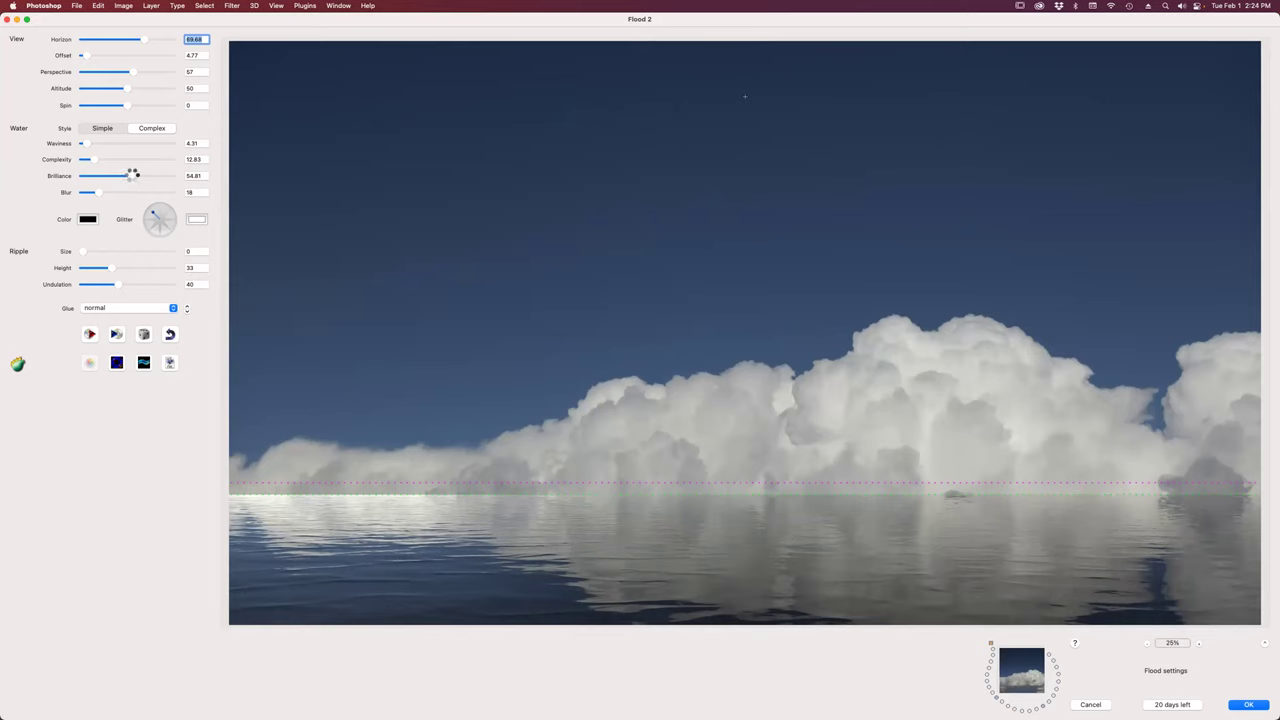
left_click(133, 177)
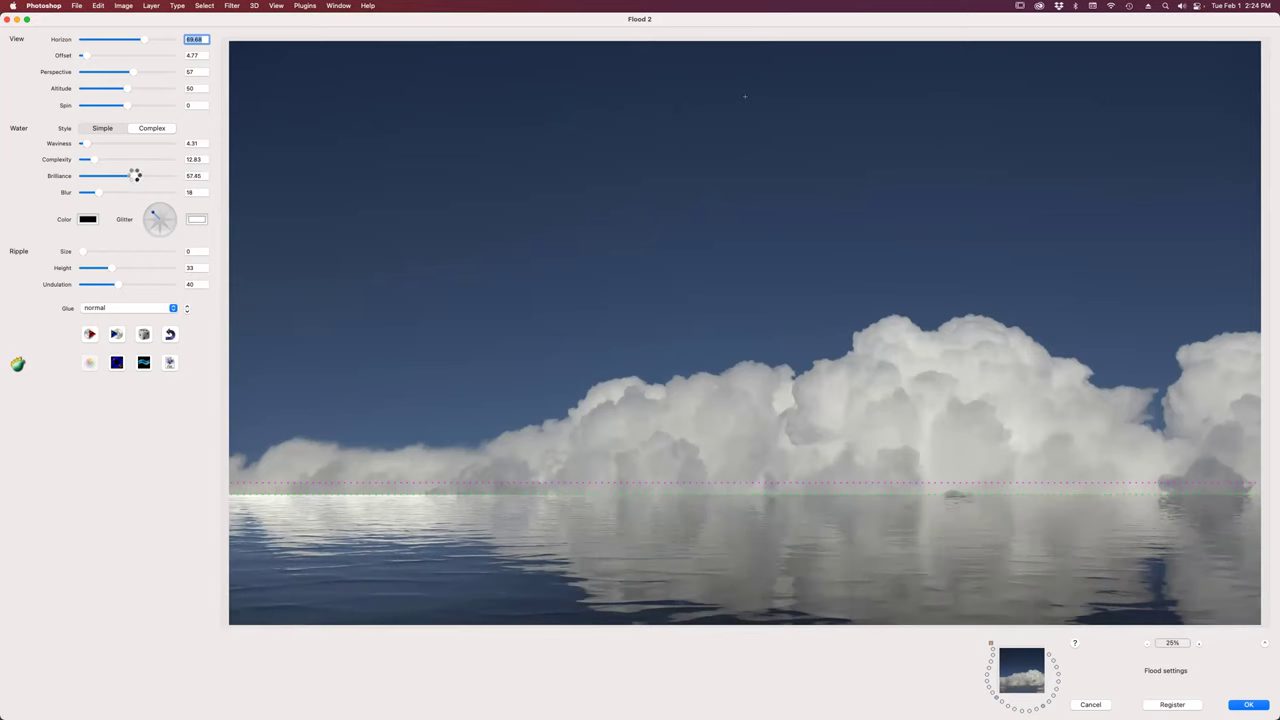
left_click(114, 72)
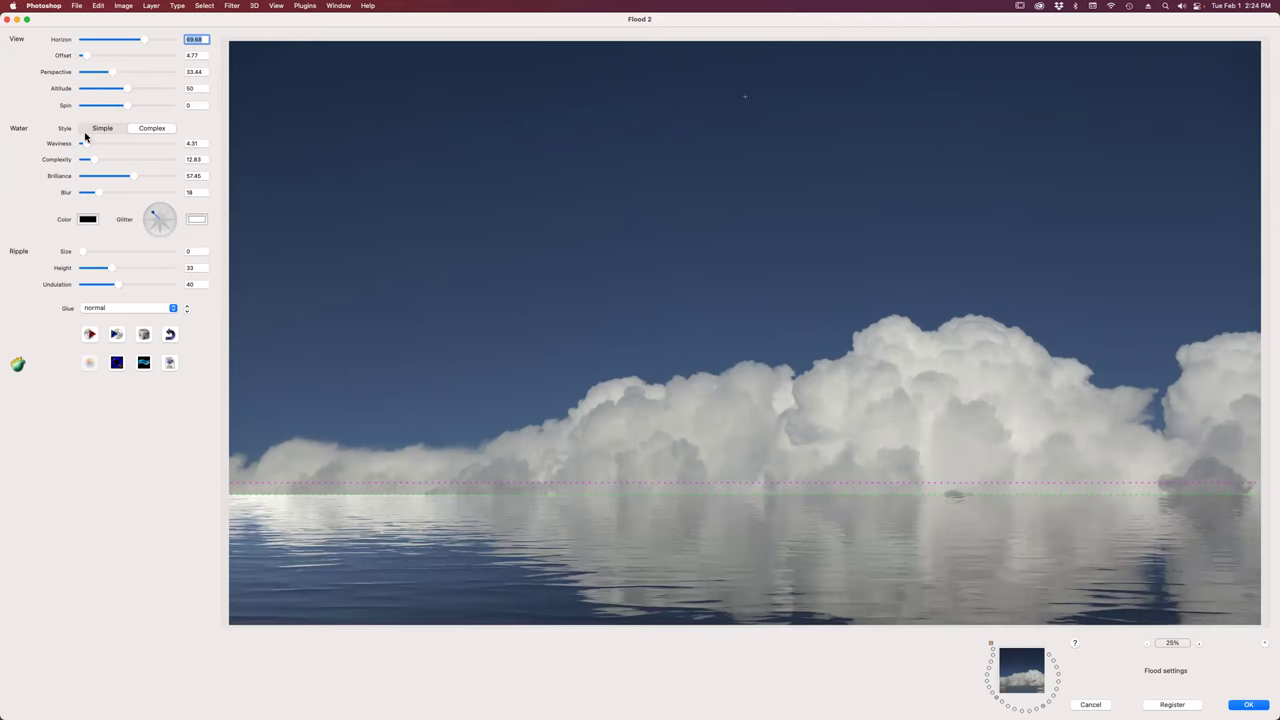
Try tilting the waterline with Spin at about -54.19 and 13.6, and reset Spin to 0.
left_click(102, 105)
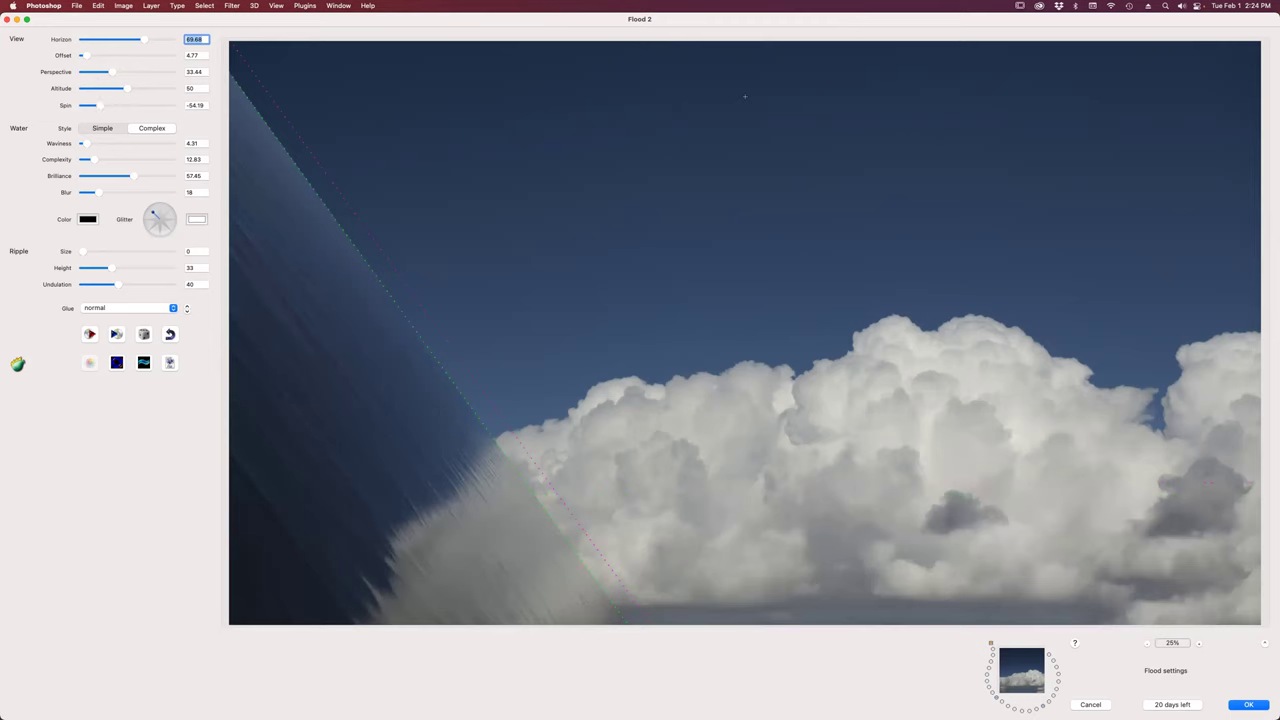
left_click_drag(103, 106, 131, 109)
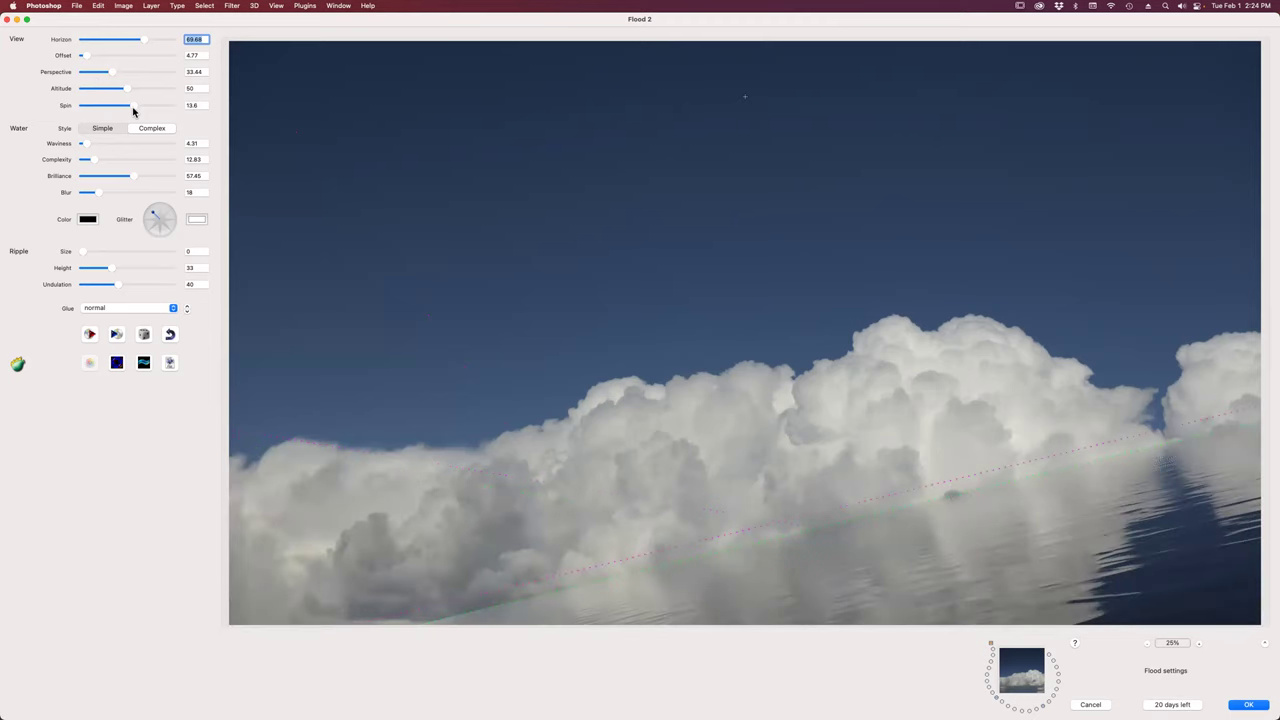
double_click(188, 106)
type("-")
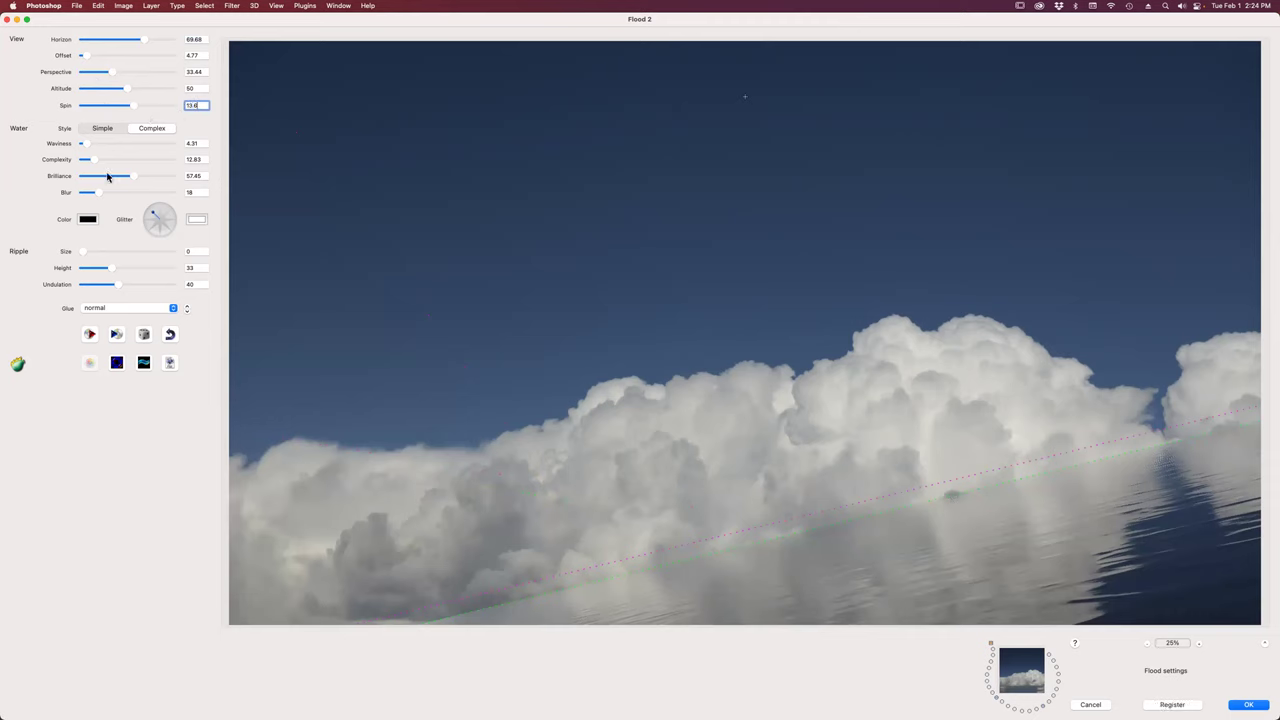
double_click(192, 106)
key("Return")
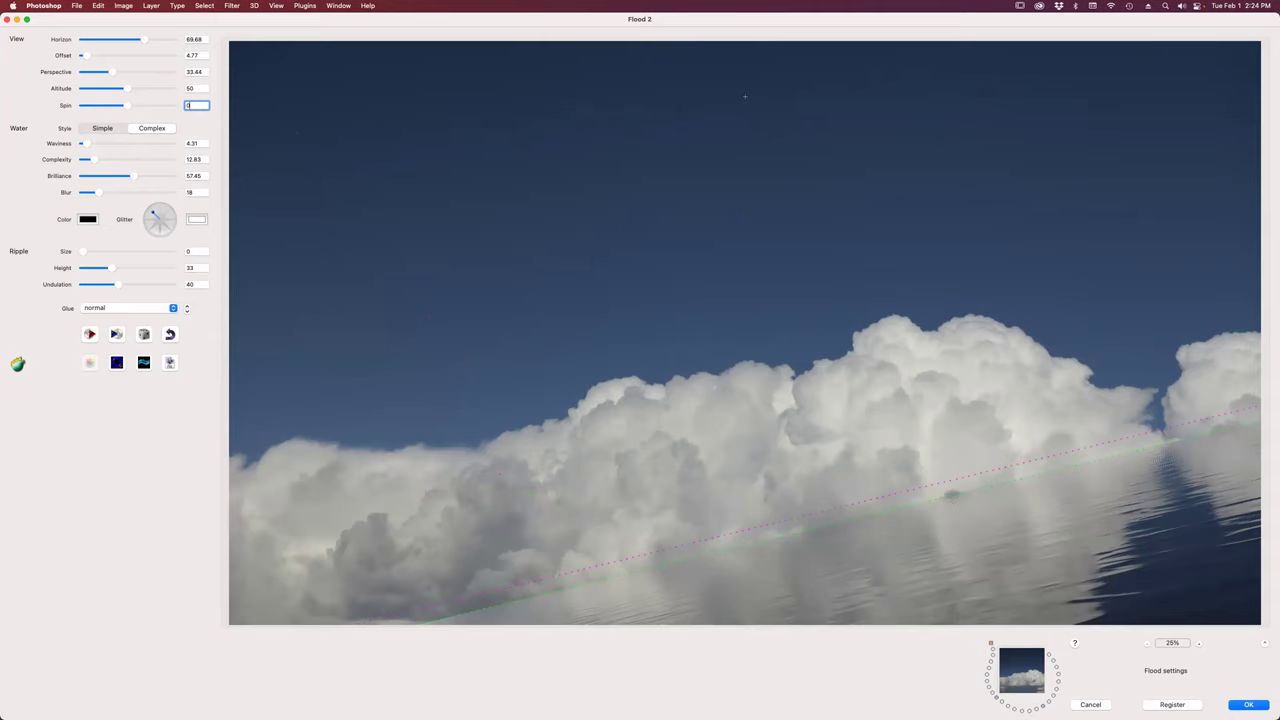